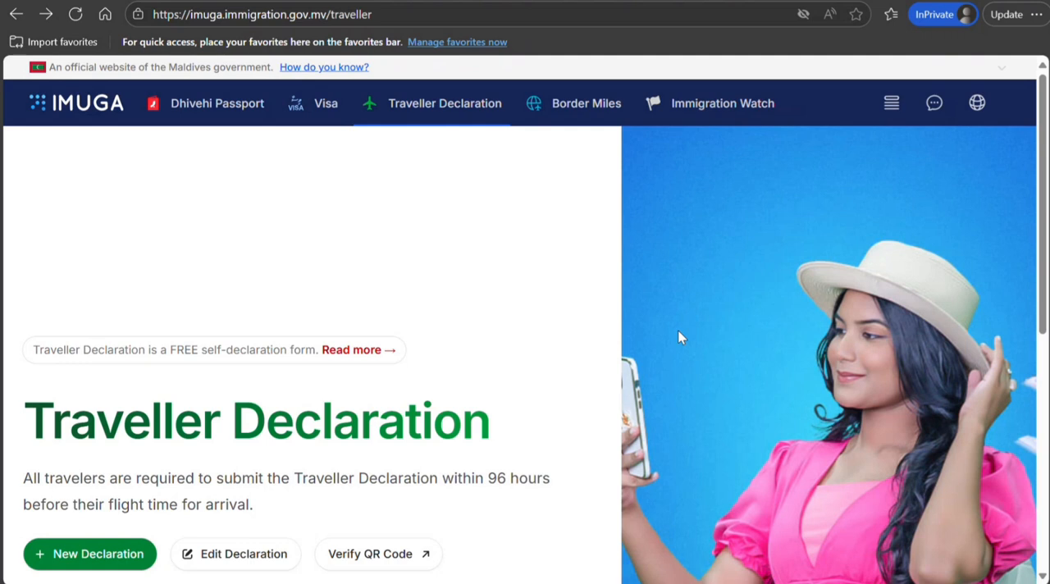
# Start a new traveller declaration and skip the passport scan upload
pyautogui.click(110, 550)
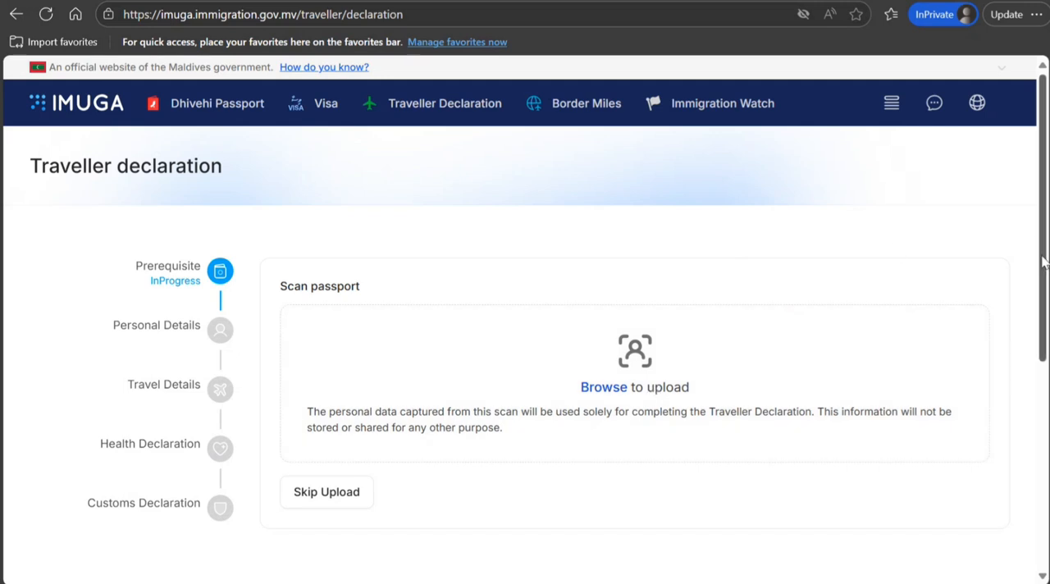
pyautogui.scroll(-3, 1040, 262)
pyautogui.scroll(3, 401, 276)
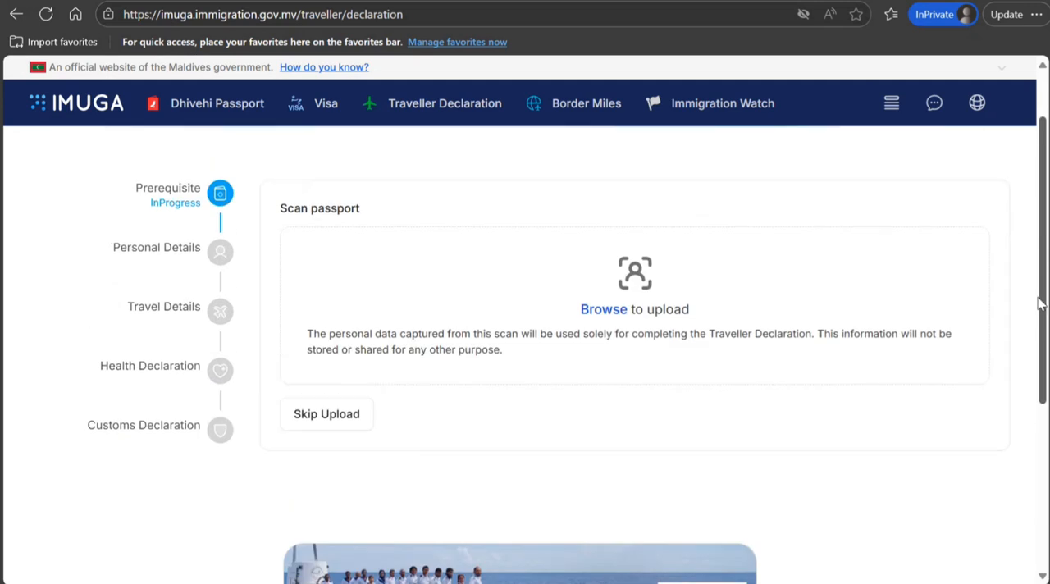
pyautogui.click(312, 421)
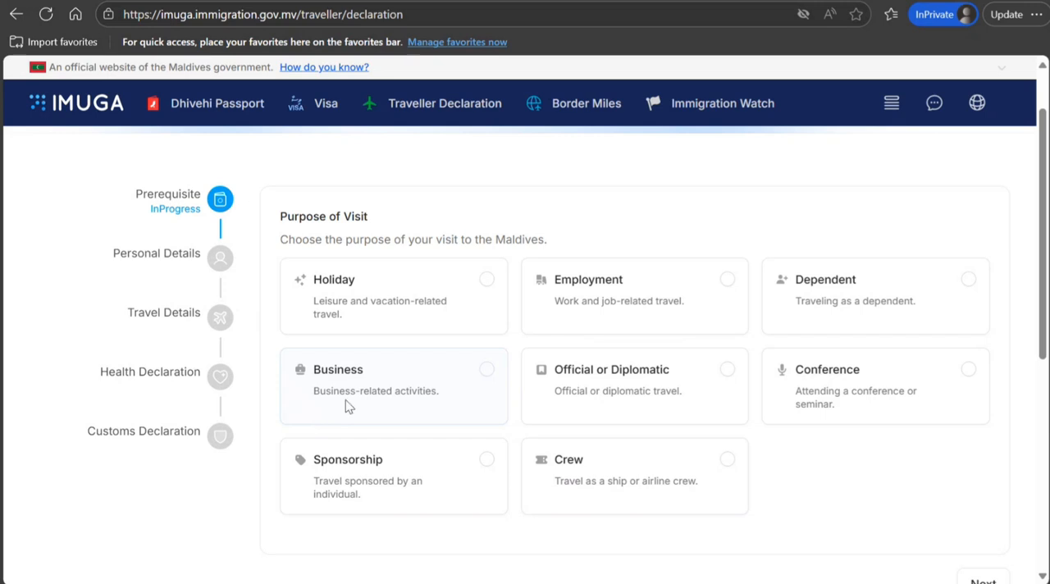
# Choose Holiday as the purpose of visit and continue to the personal details
pyautogui.click(486, 279)
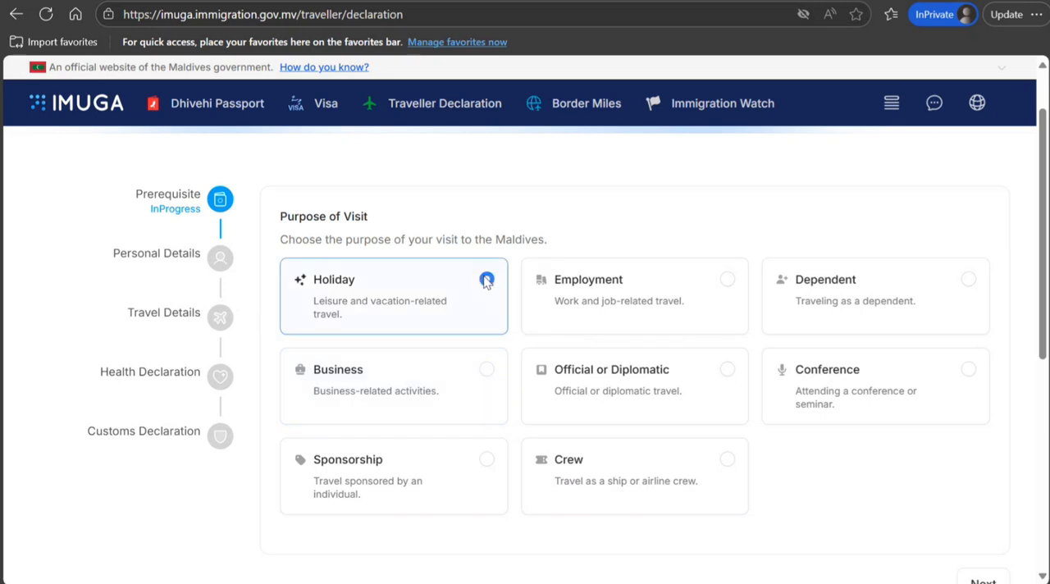
pyautogui.scroll(-1, 1045, 297)
pyautogui.scroll(-3, 966, 274)
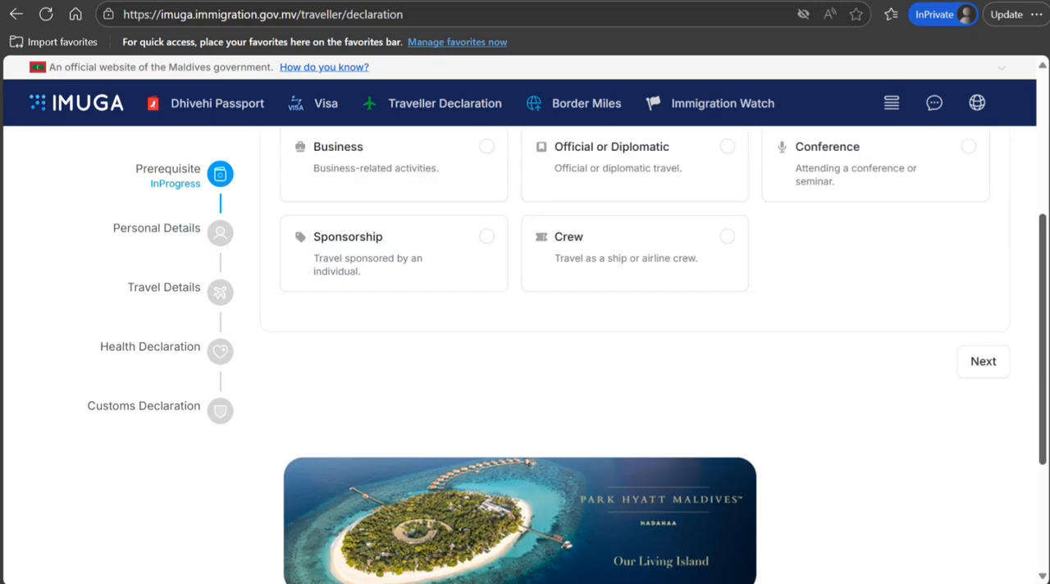
pyautogui.click(976, 243)
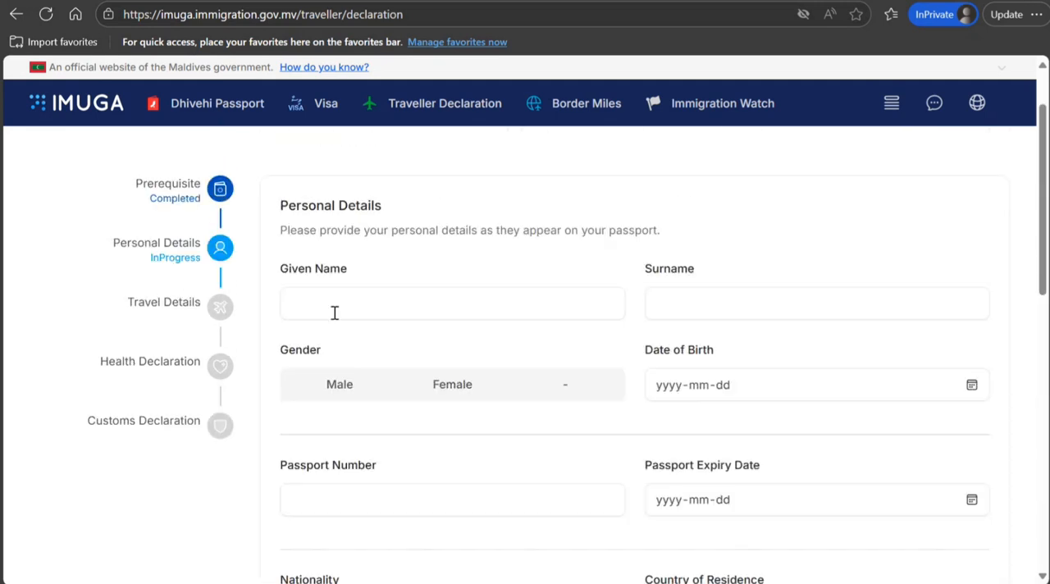
# Enter the traveller's given name and surname in the personal details
pyautogui.click(377, 312)
pyautogui.write('John')
pyautogui.press('Tab')
pyautogui.write('Smith')
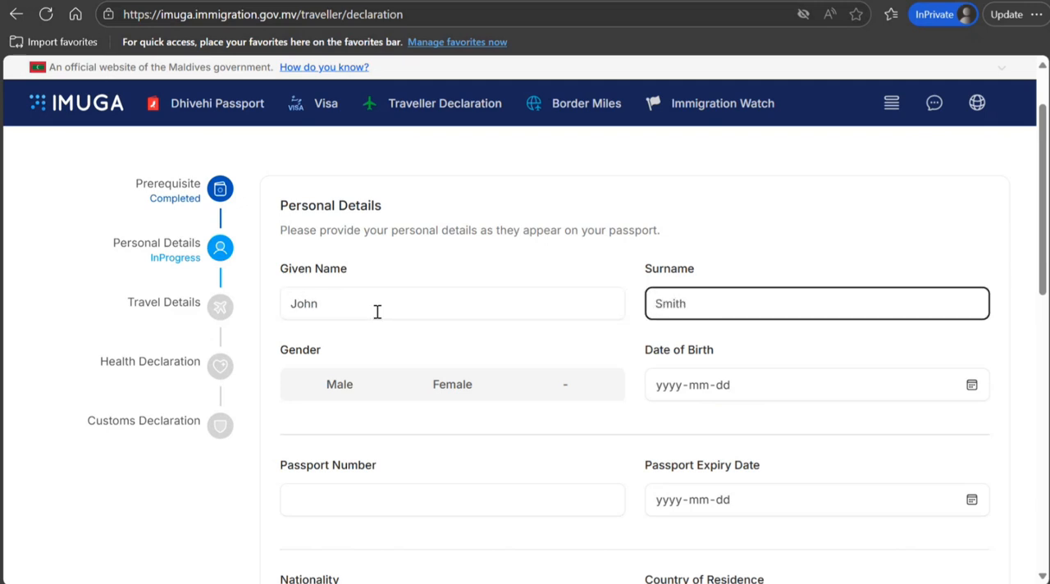
# Set the traveller's gender to Male and fill in the date of birth
pyautogui.click(327, 387)
pyautogui.click(665, 385)
pyautogui.write('1999-10-1')
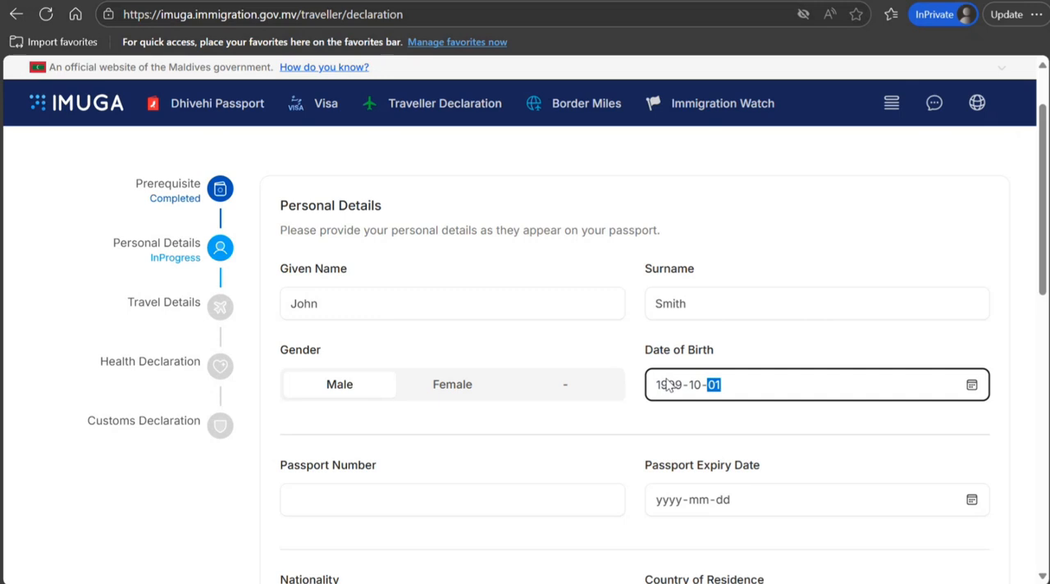
pyautogui.write('0')
# Fill in the passport number and set the passport expiry date to 2033-12-10
pyautogui.click(530, 505)
pyautogui.write('K90909090')
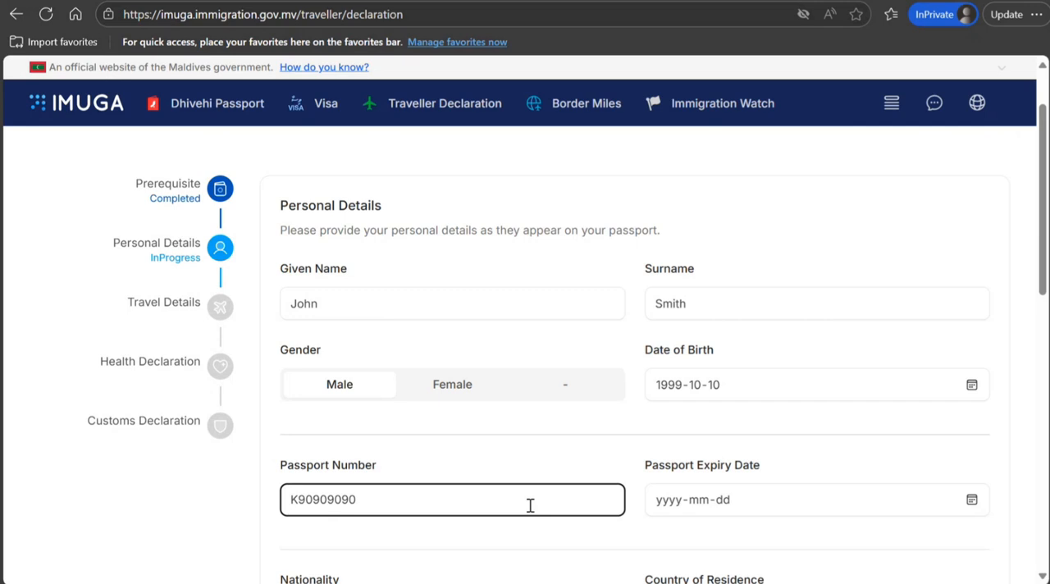
pyautogui.press('Tab')
pyautogui.write('2033-mm-dd')
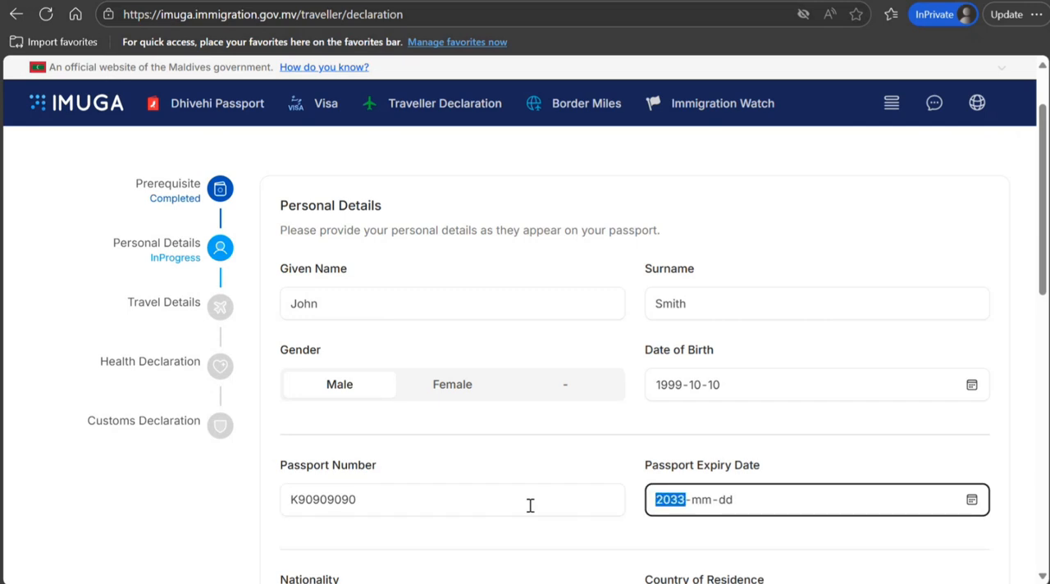
pyautogui.click(701, 509)
pyautogui.write('12')
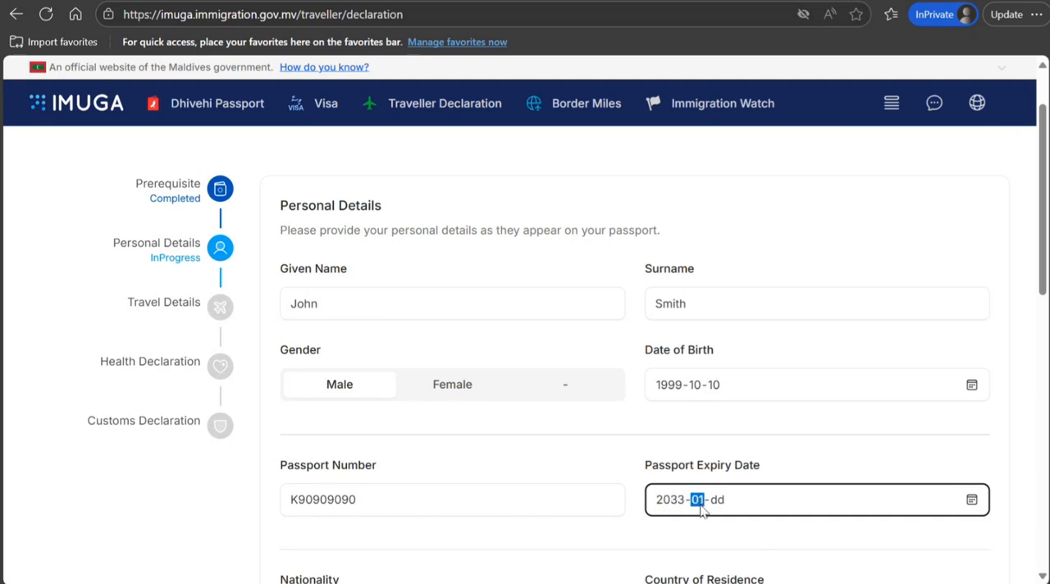
pyautogui.write('010')
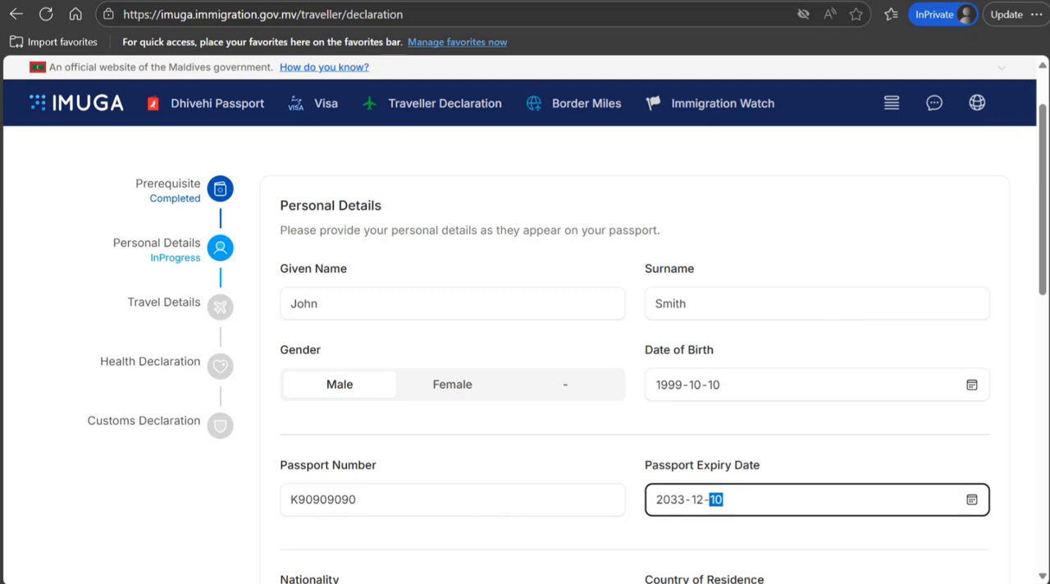
# Set the nationality to Indian and the country of residence to India
pyautogui.scroll(-1, 701, 510)
pyautogui.scroll(-3, 701, 509)
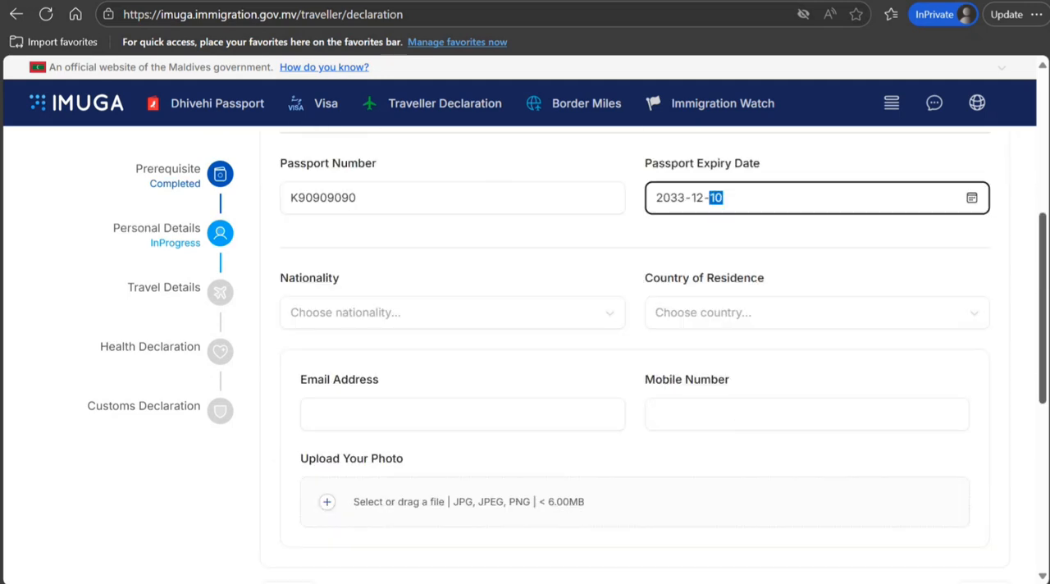
pyautogui.click(458, 314)
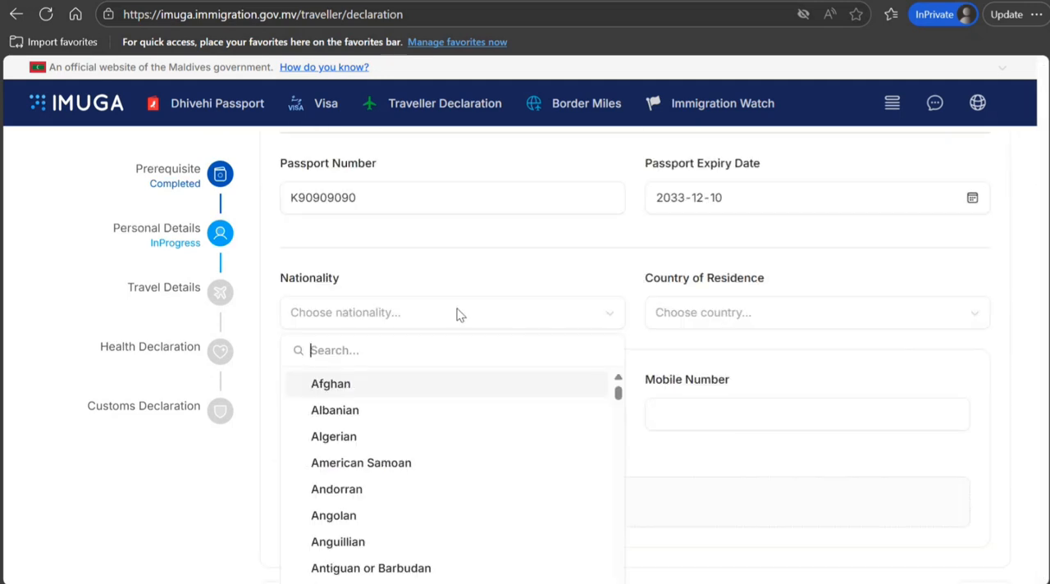
pyautogui.write('ind')
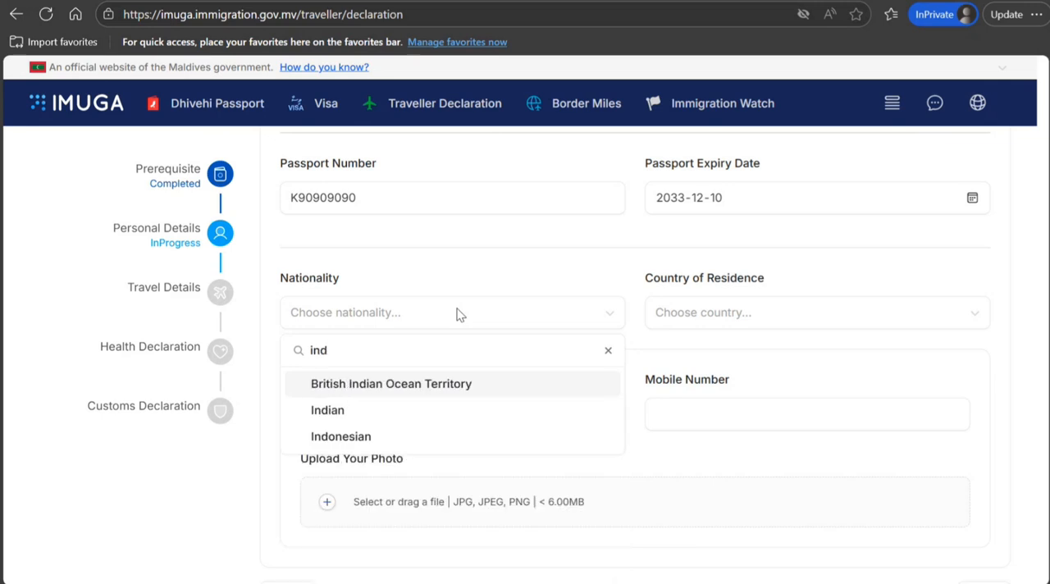
pyautogui.click(330, 412)
pyautogui.click(700, 328)
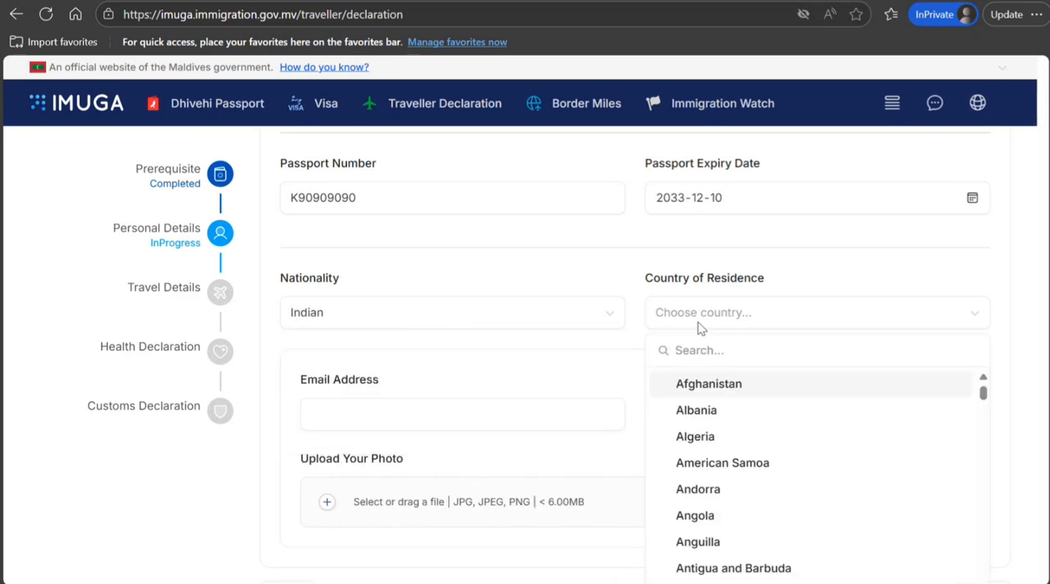
pyautogui.write('indi')
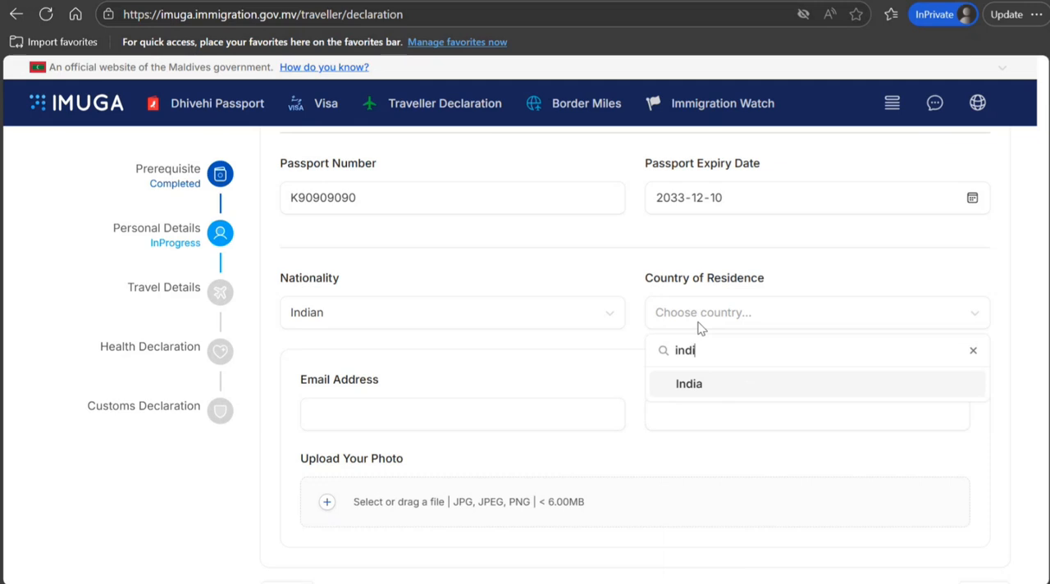
pyautogui.click(696, 386)
# Enter the traveller's email address and mobile number, and proceed to the travel details
pyautogui.click(408, 425)
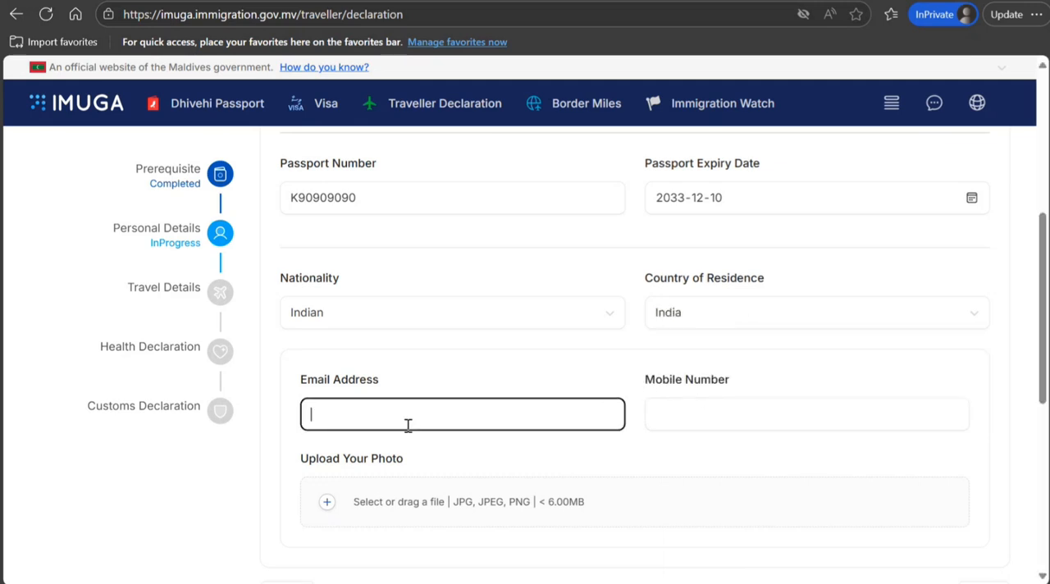
pyautogui.write('ghgghghgh@gffgf')
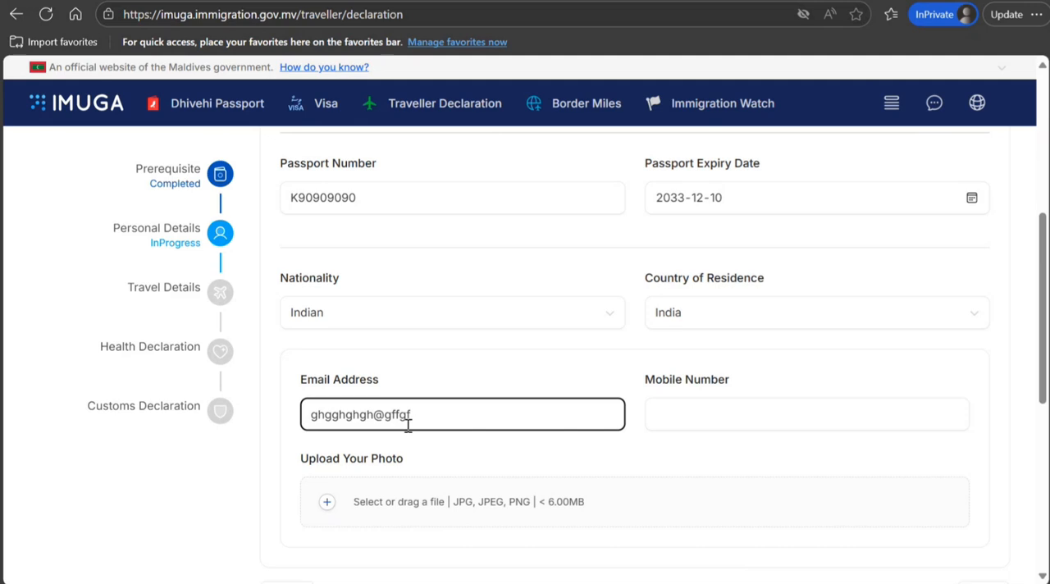
pyautogui.write('.com')
pyautogui.press('Tab')
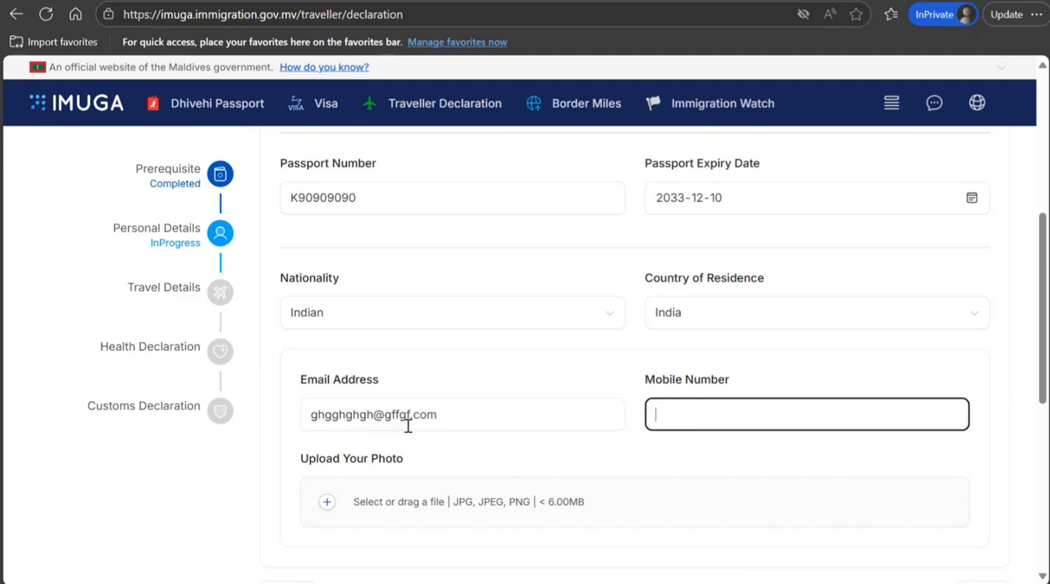
pyautogui.write('6776767676767676')
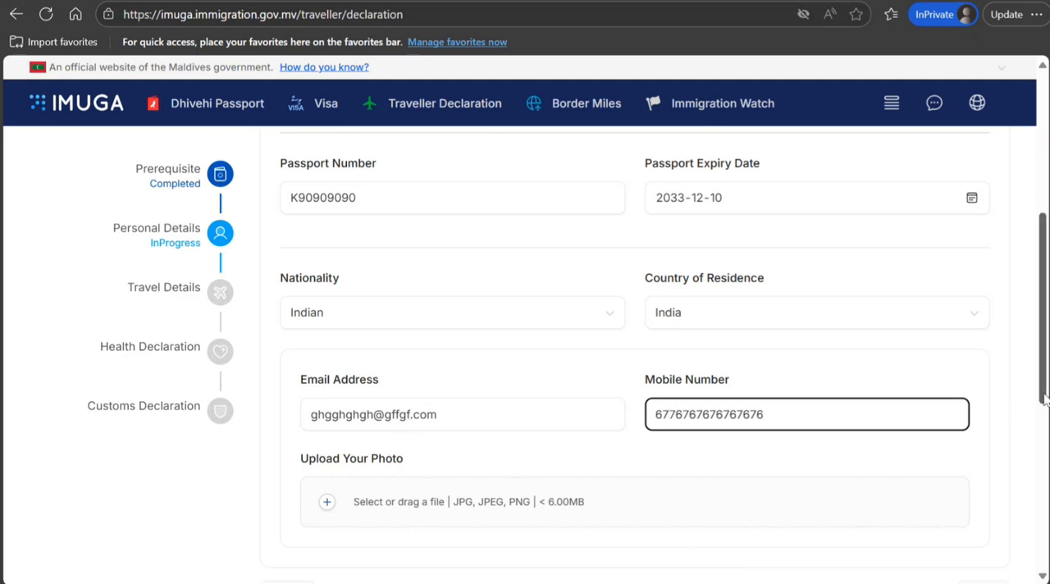
pyautogui.moveTo(1044, 399); pyautogui.dragTo(1044, 514)
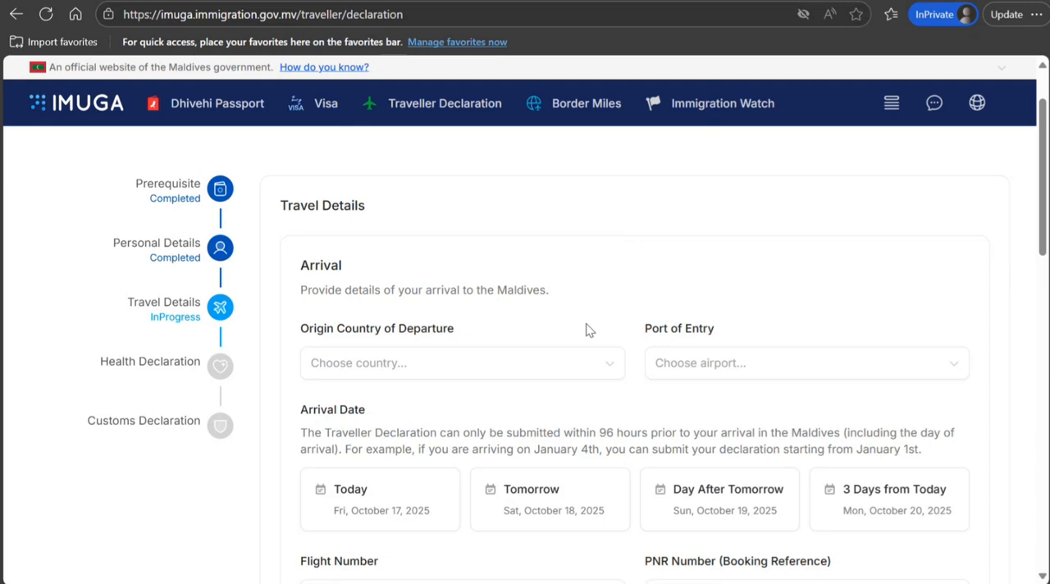
# Set the origin country of departure to India and the port of entry to Maafaru International Airport
pyautogui.click(582, 375)
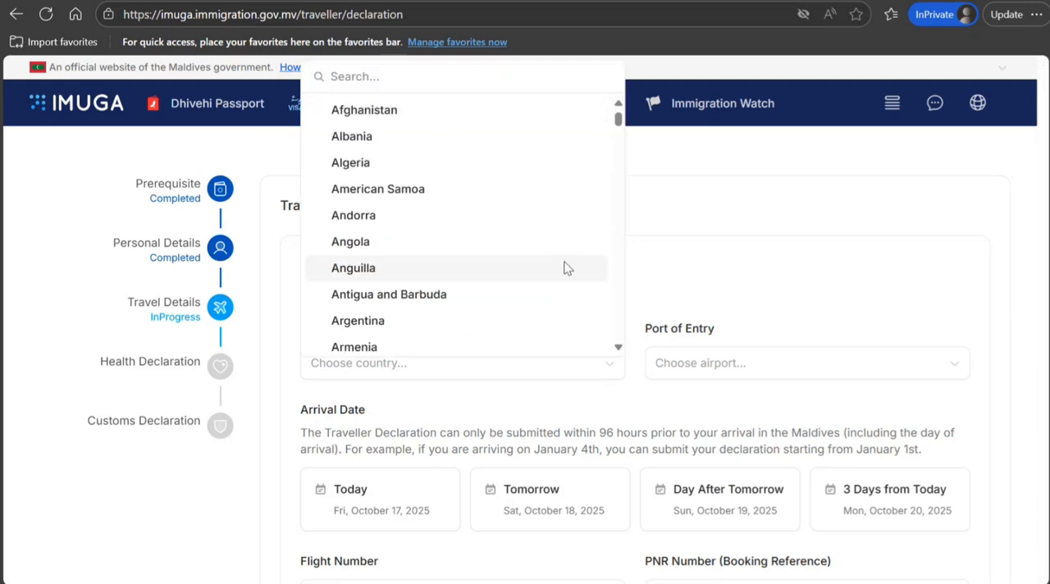
pyautogui.write('ind')
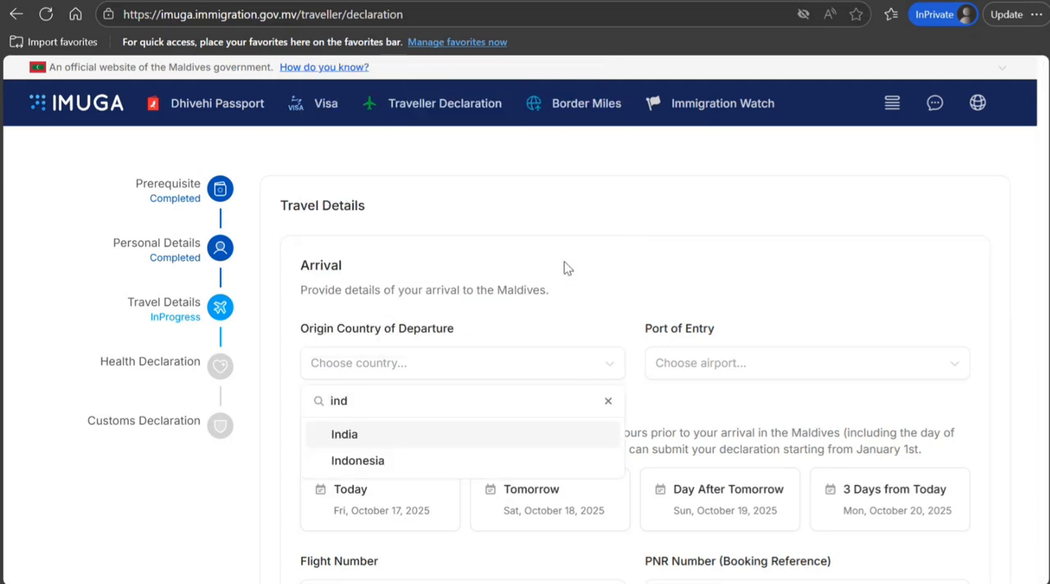
pyautogui.click(435, 445)
pyautogui.click(722, 365)
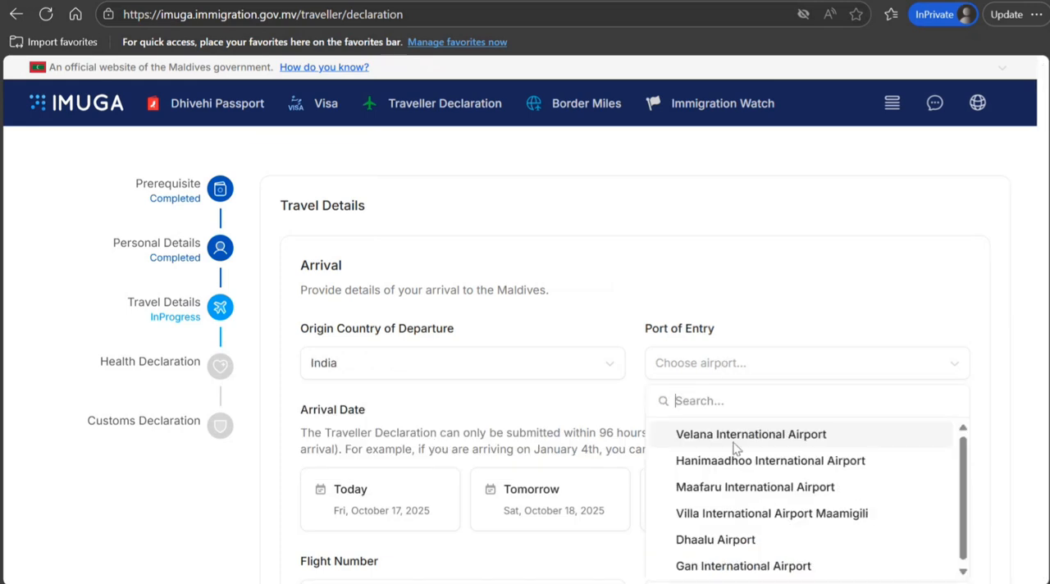
pyautogui.click(710, 487)
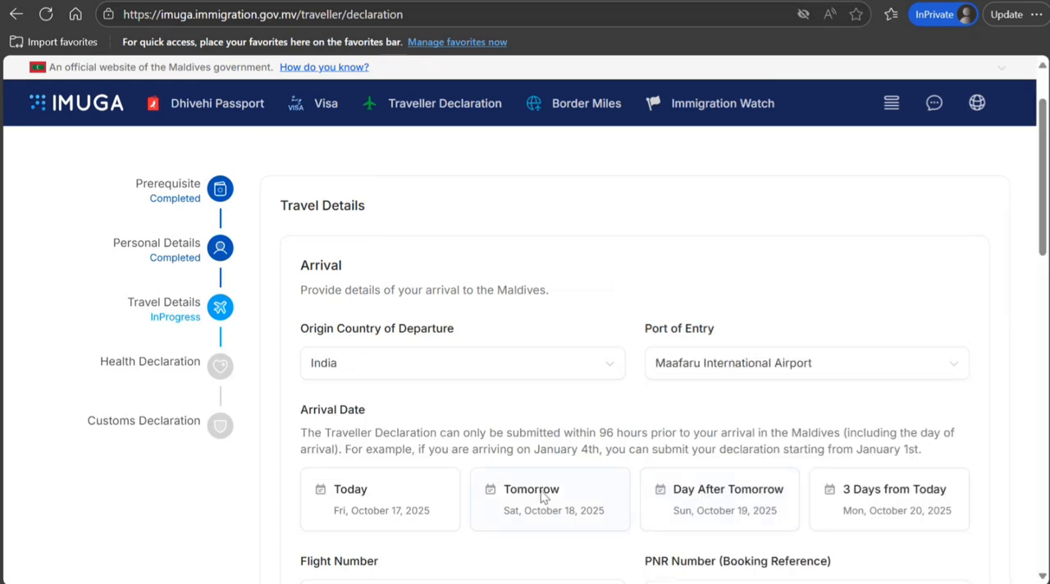
# Choose the arrival date three days from today, Mon, October 20, 2025, and select flight EY376
pyautogui.click(831, 501)
pyautogui.scroll(-4, 1041, 253)
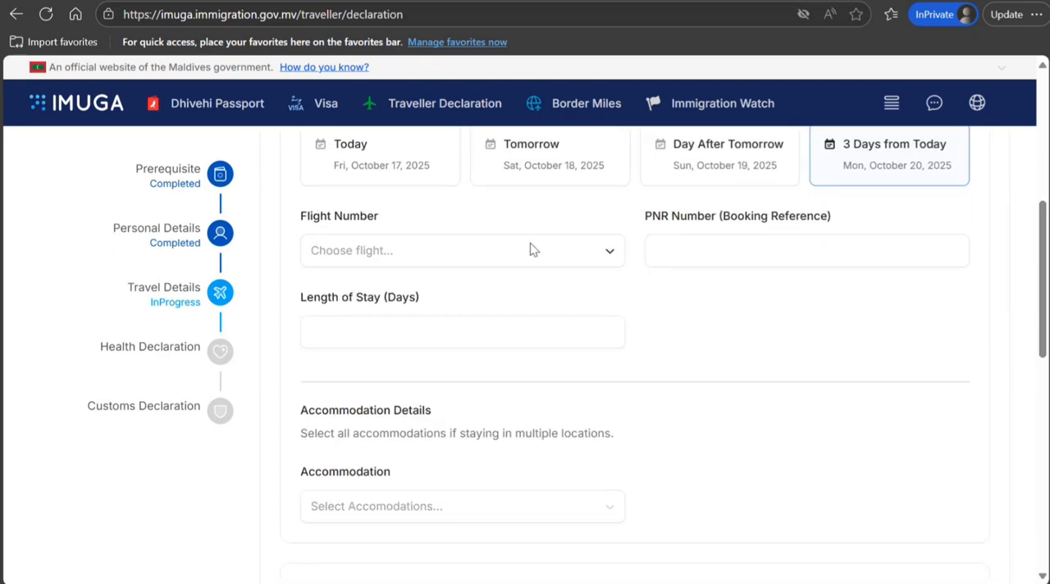
pyautogui.click(494, 254)
pyautogui.click(409, 394)
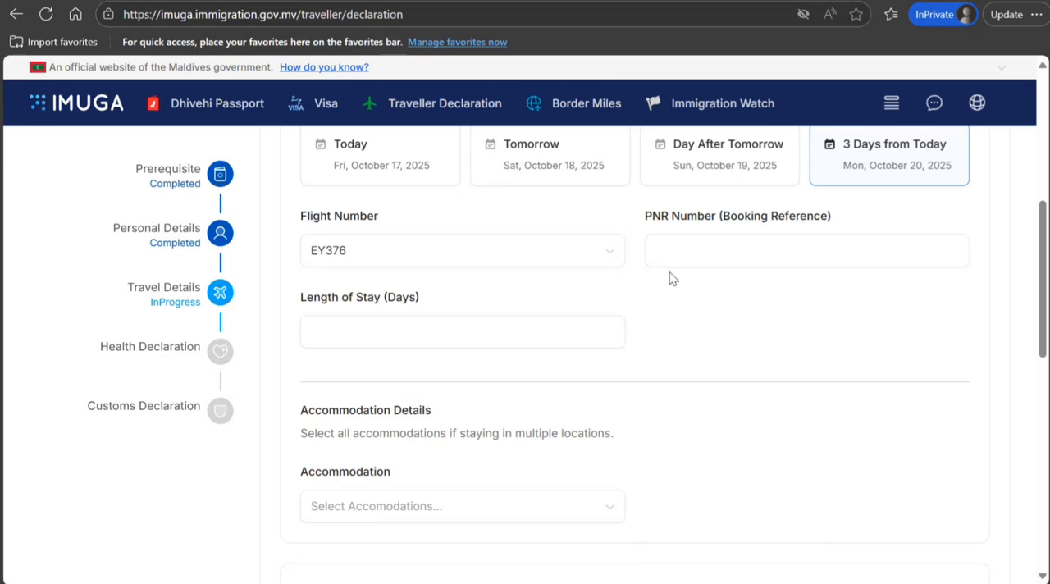
# Fill in the PNR booking reference and set the length of stay to 7 days
pyautogui.click(687, 245)
pyautogui.write('K8989898')
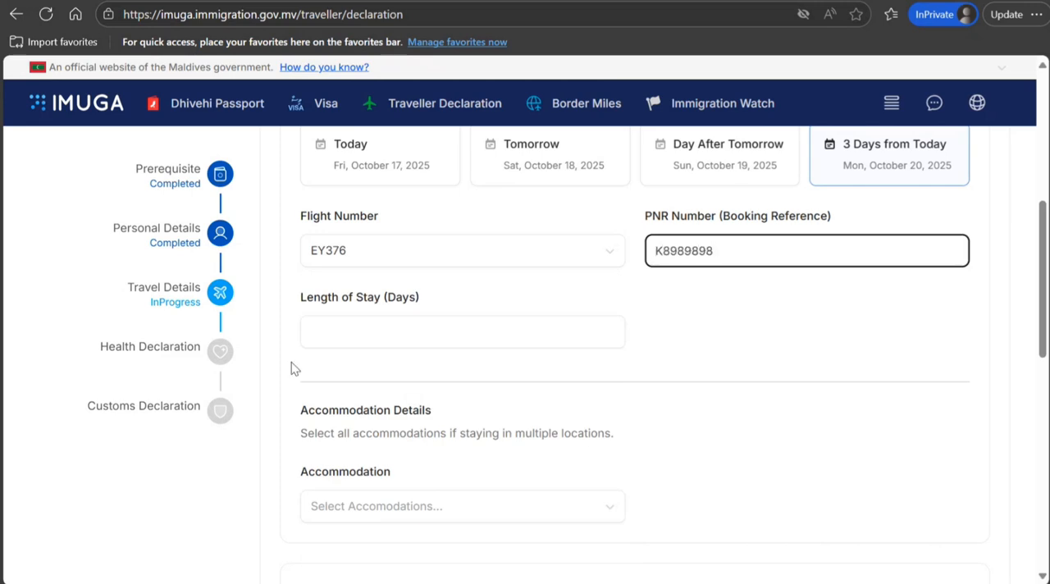
pyautogui.click(344, 334)
pyautogui.write('7')
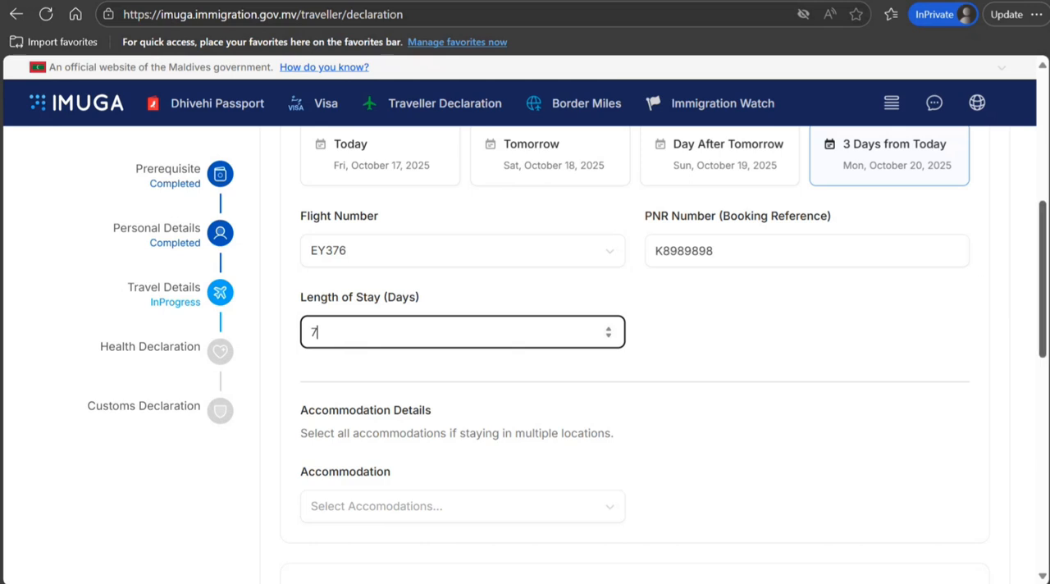
# Select Escape (Ultimate Escape) as the accommodation for the stay
pyautogui.scroll(-3, 632, 352)
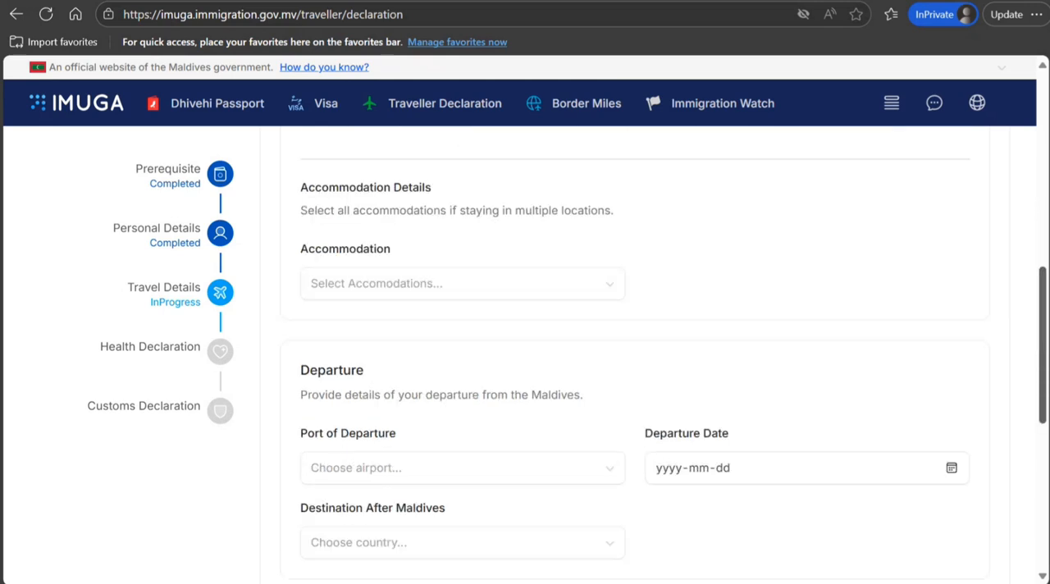
pyautogui.click(563, 255)
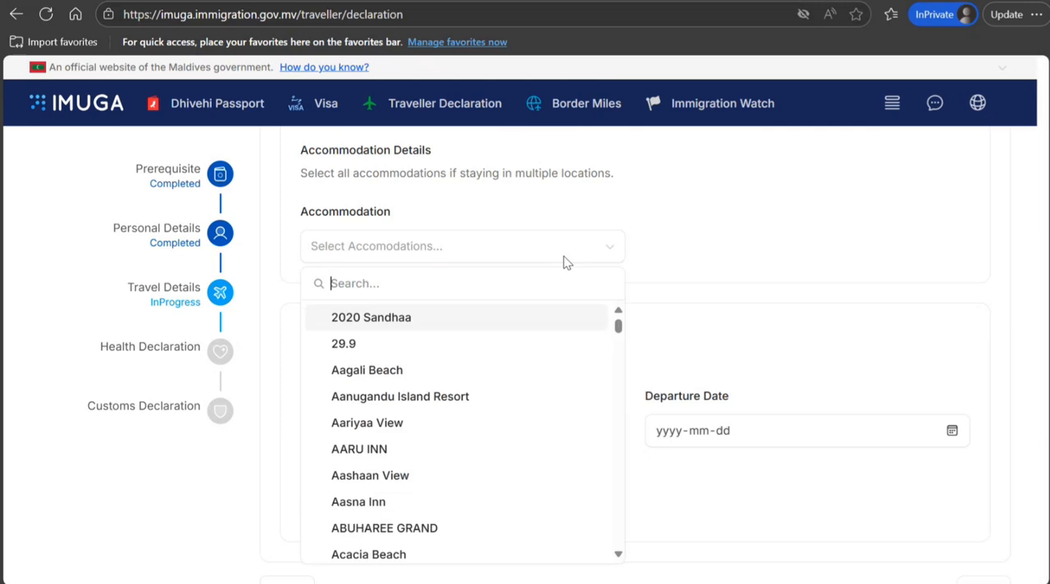
pyautogui.moveTo(619, 325); pyautogui.dragTo(618, 383)
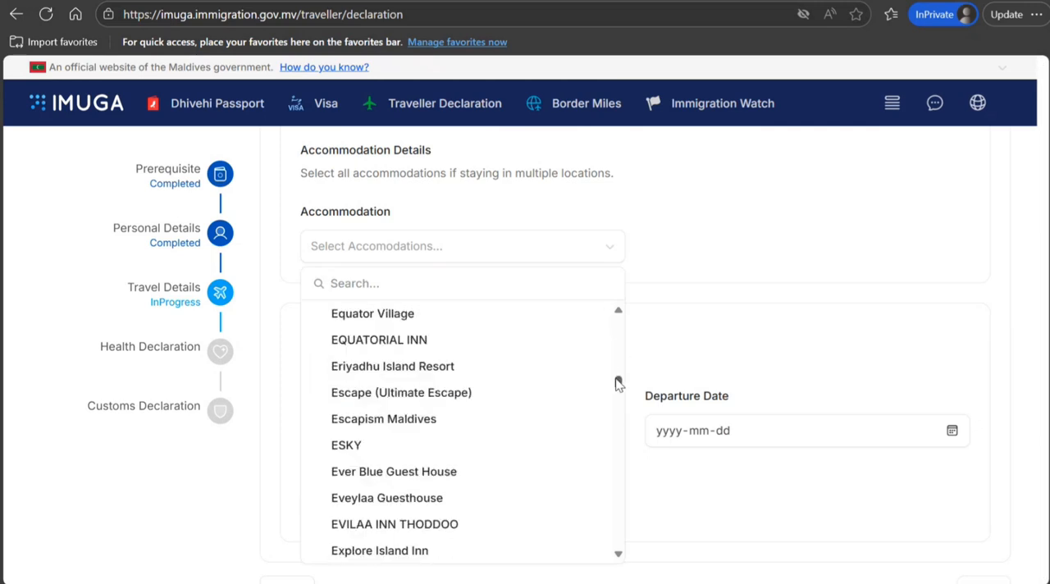
pyautogui.click(529, 400)
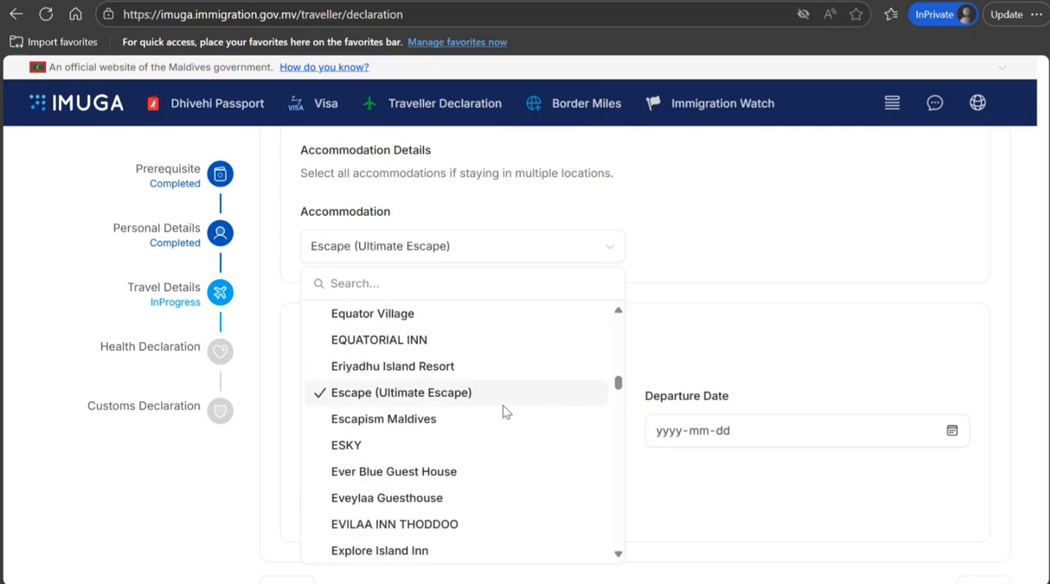
pyautogui.click(715, 361)
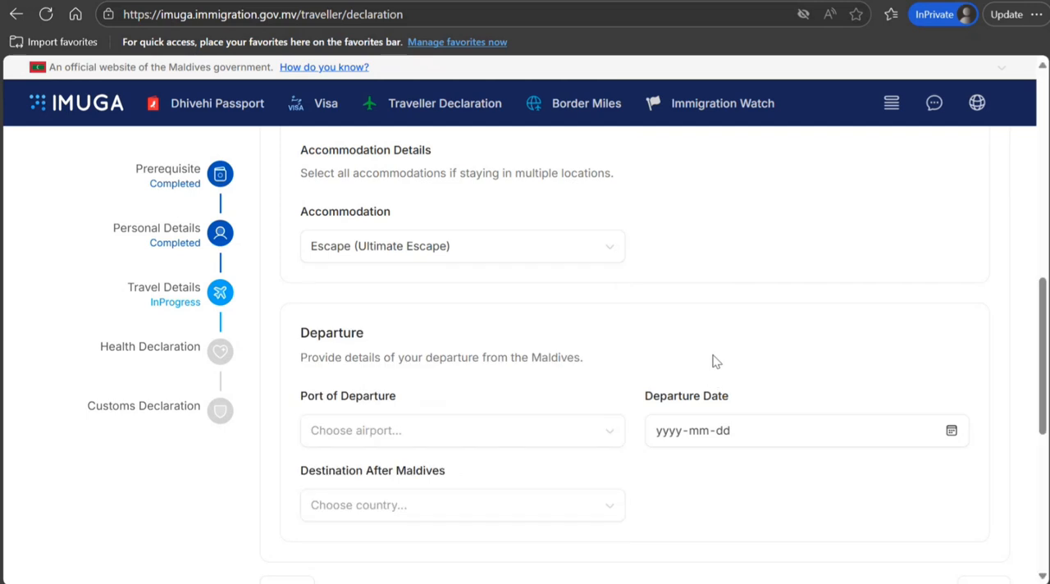
# Set the port of departure to Velana International Airport and the departure date to 2025-10-27
pyautogui.click(549, 443)
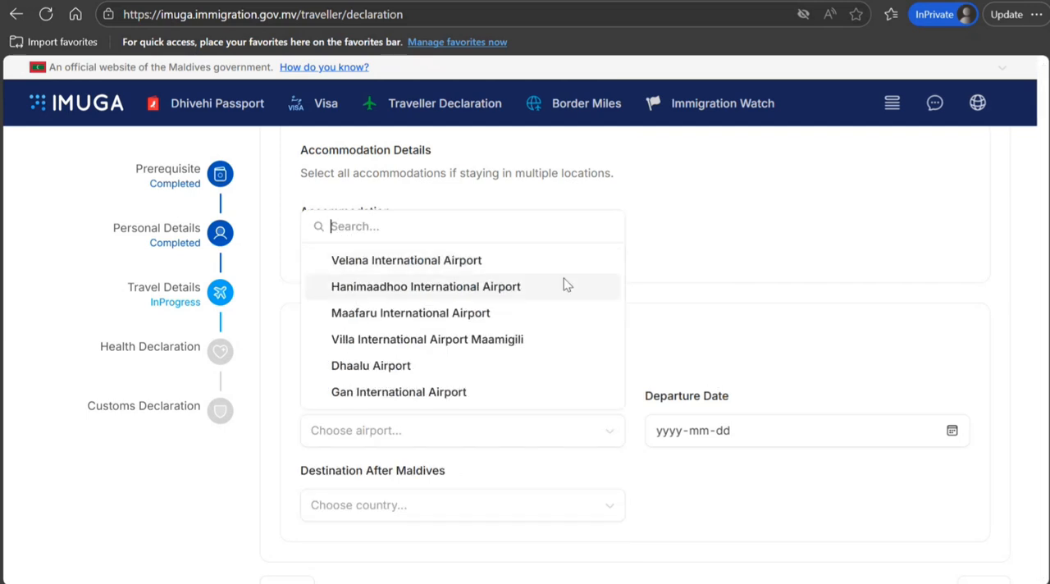
pyautogui.click(543, 264)
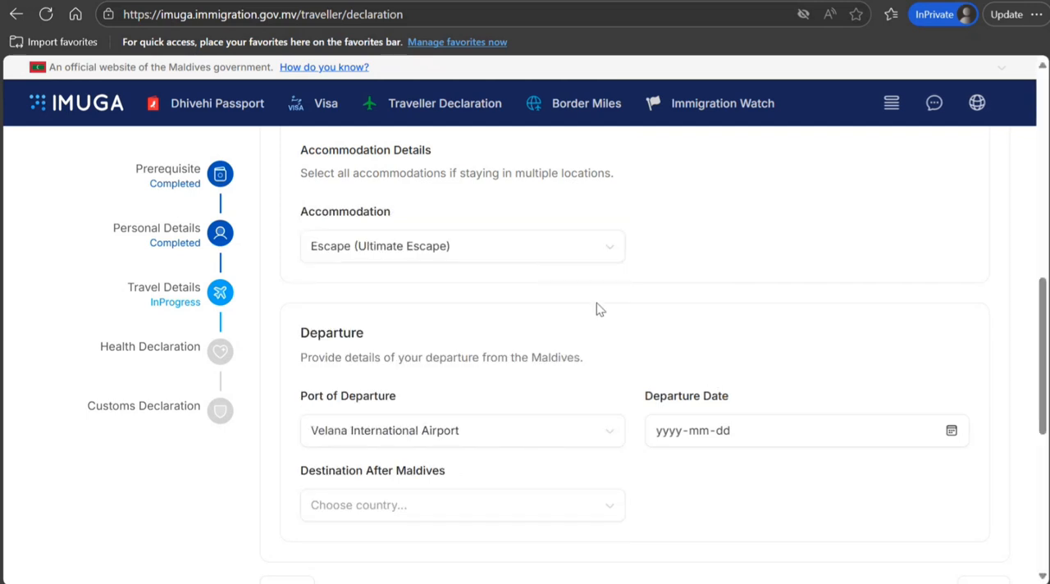
pyautogui.click(671, 435)
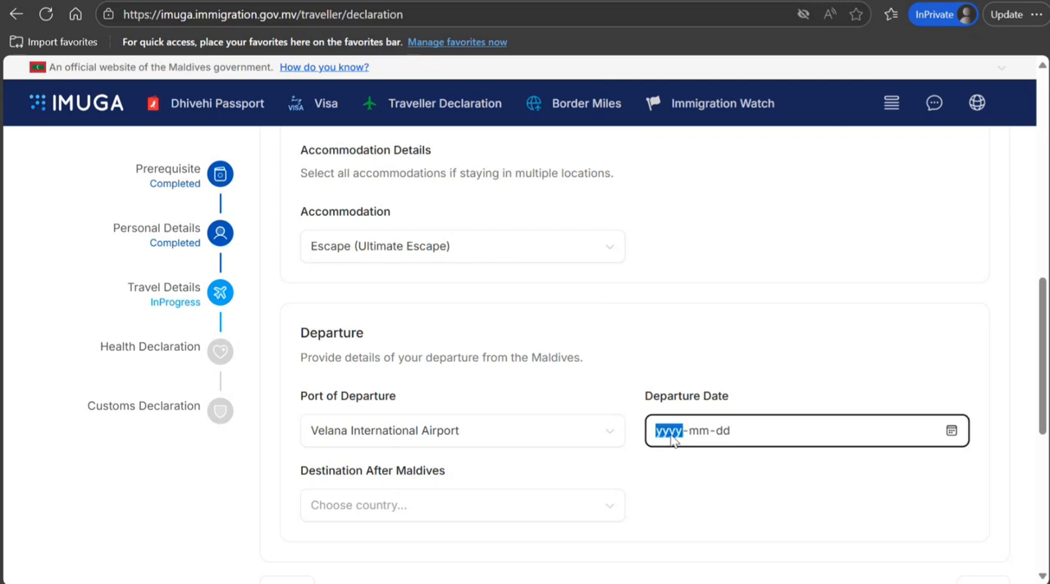
pyautogui.write('2025-mm-dd')
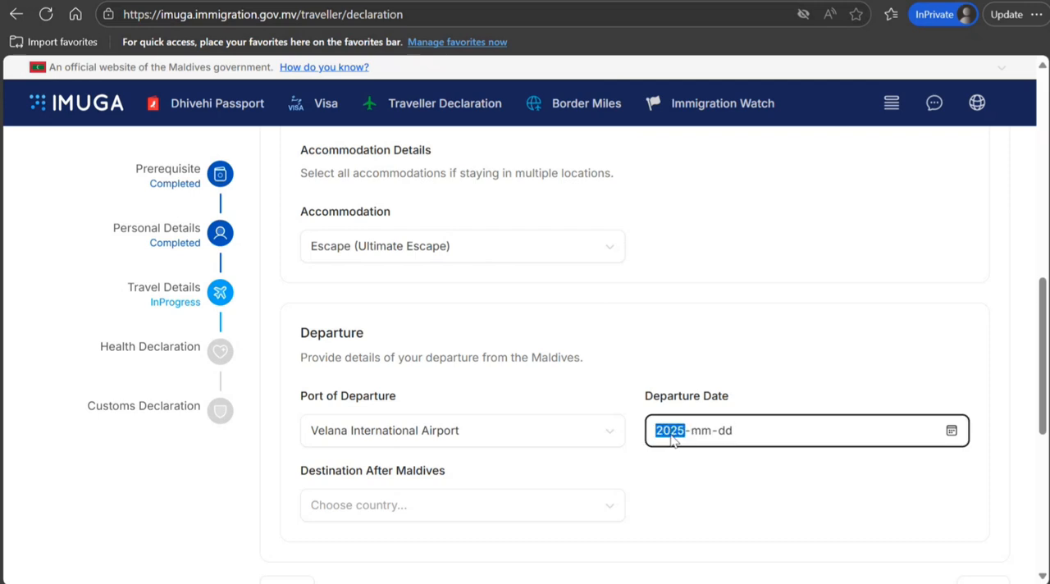
pyautogui.press('Tab')
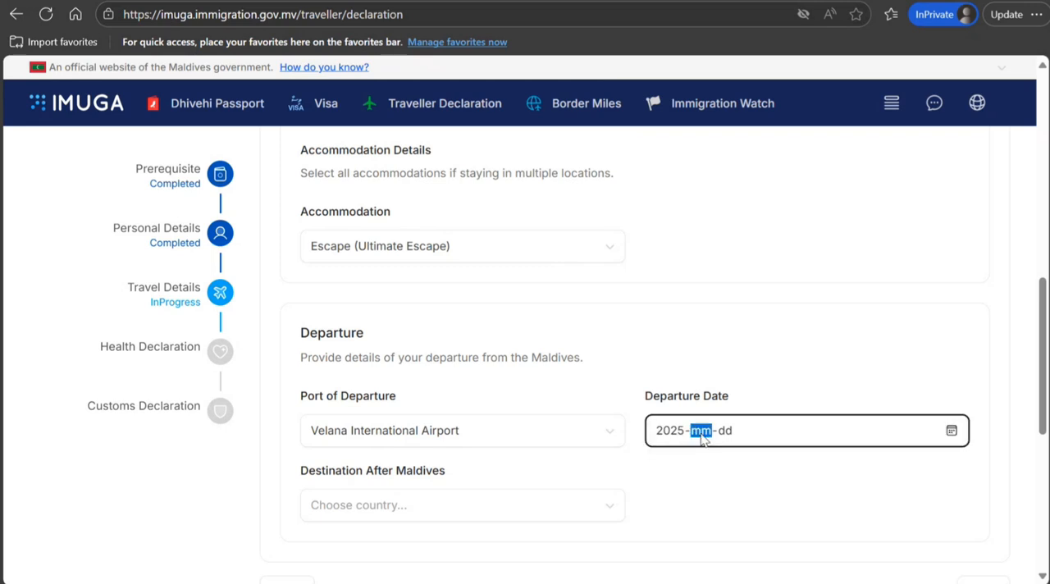
pyautogui.write('10-27')
# Select India as the destination after Maldives and continue to the Health Declaration
pyautogui.click(485, 505)
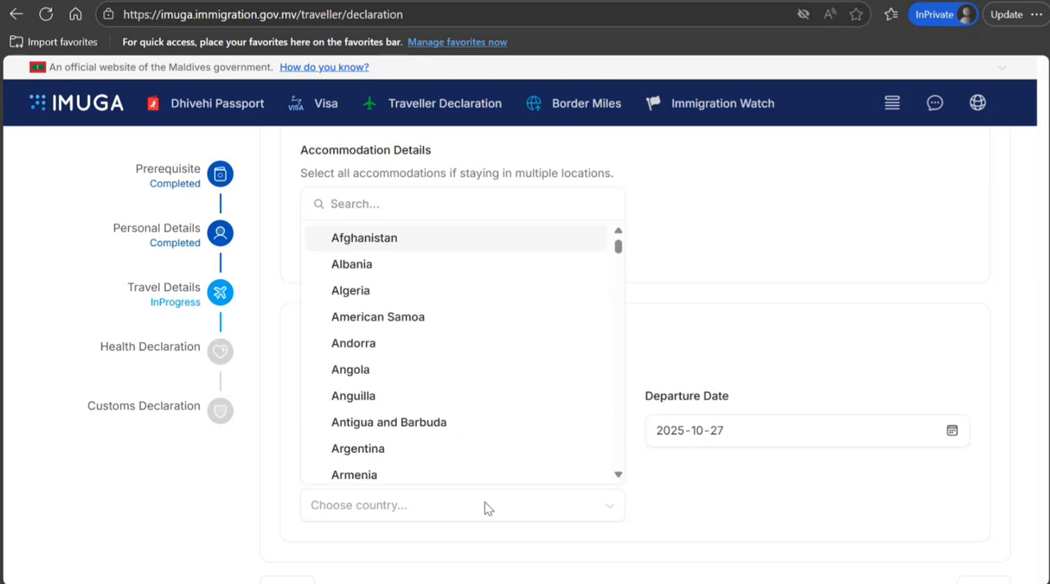
pyautogui.write('ind')
pyautogui.click(391, 449)
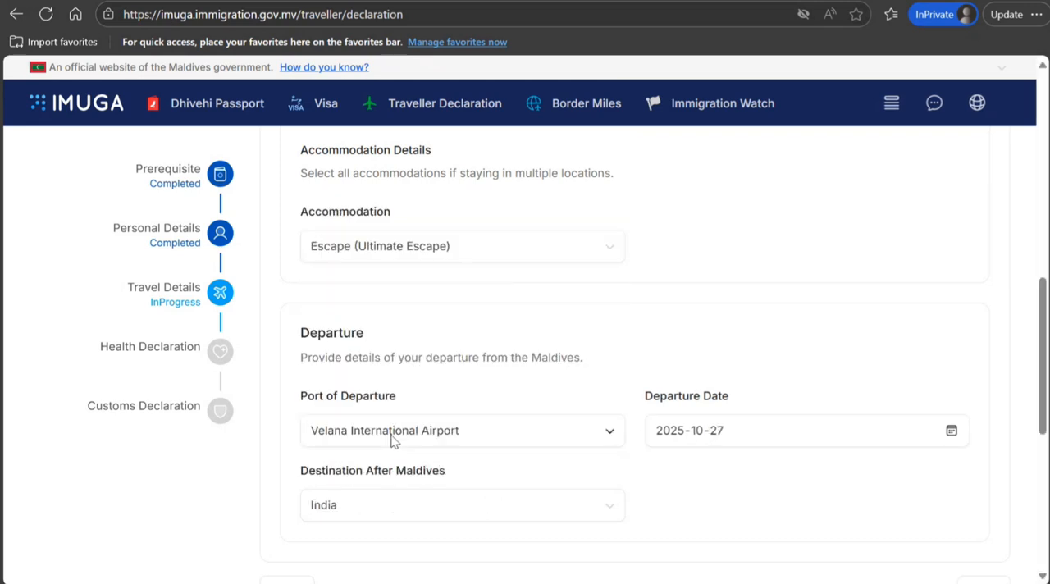
pyautogui.scroll(-4, 1046, 302)
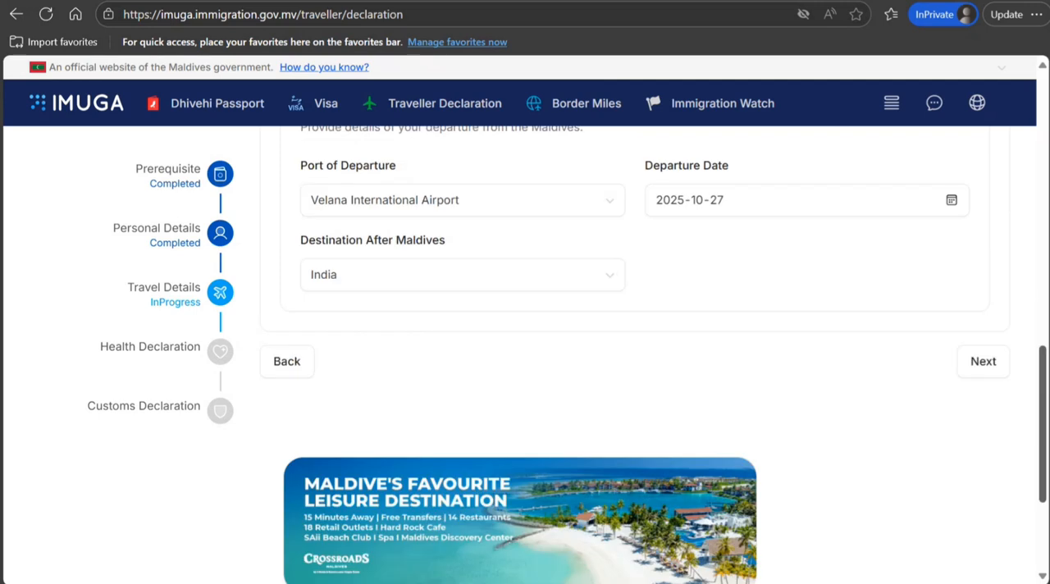
pyautogui.click(987, 279)
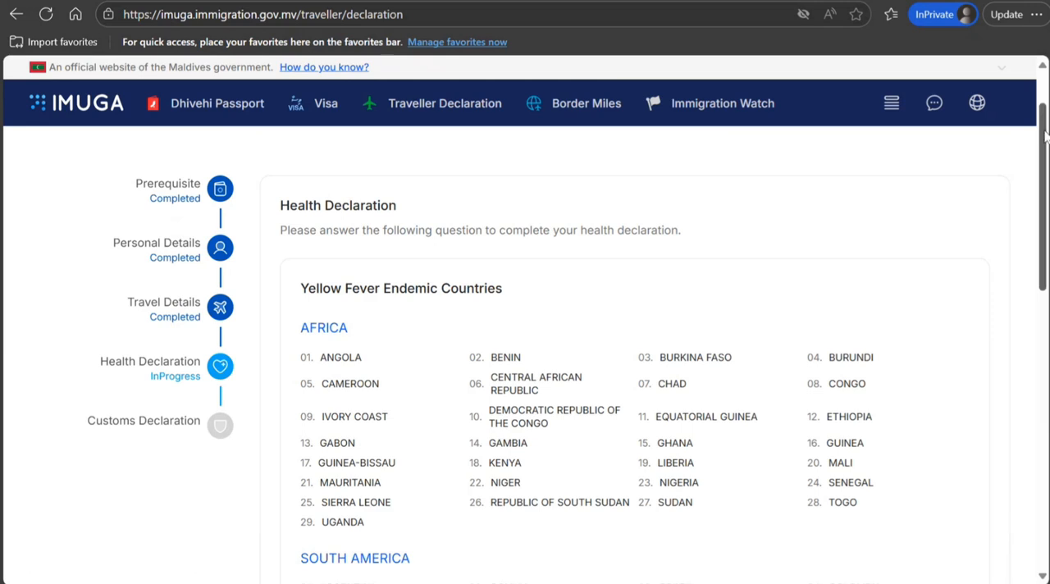
# Review the yellow fever endemic country list and answer No to having visited any of them within the last 6 days
pyautogui.moveTo(1045, 137); pyautogui.dragTo(1045, 301)
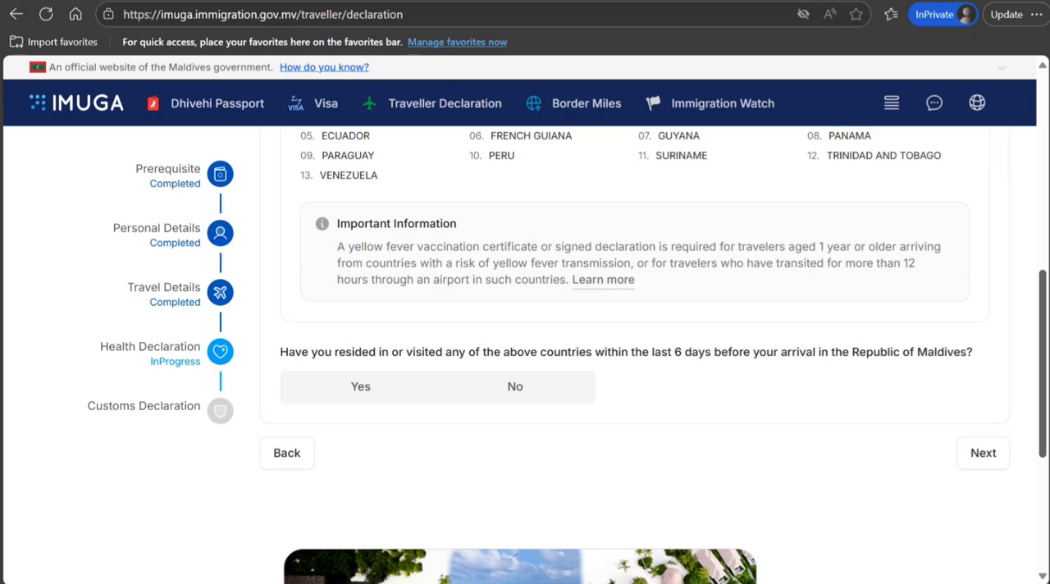
pyautogui.scroll(-1, 525, 354)
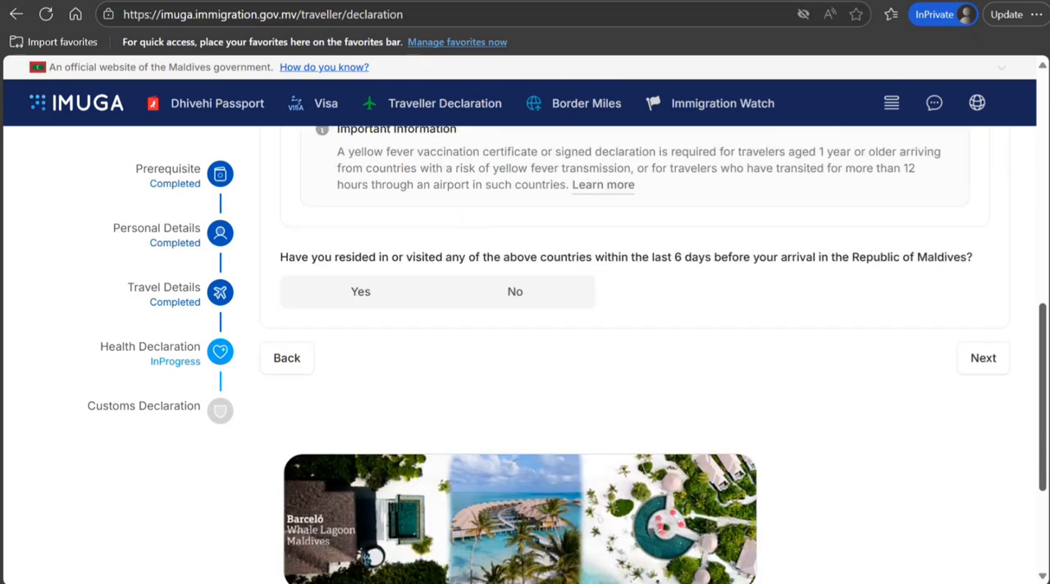
pyautogui.scroll(2, 525, 354)
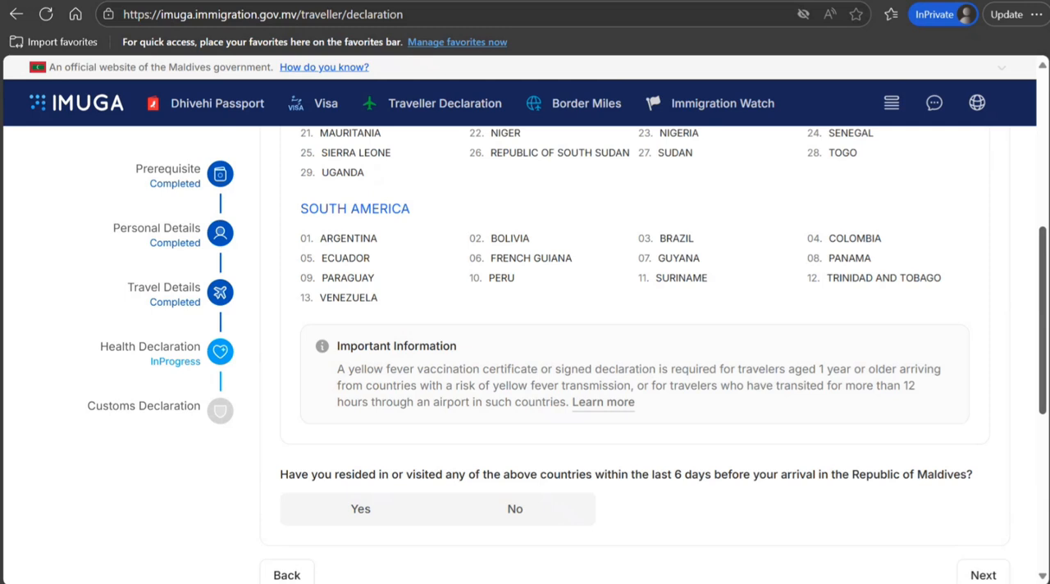
pyautogui.scroll(2, 525, 354)
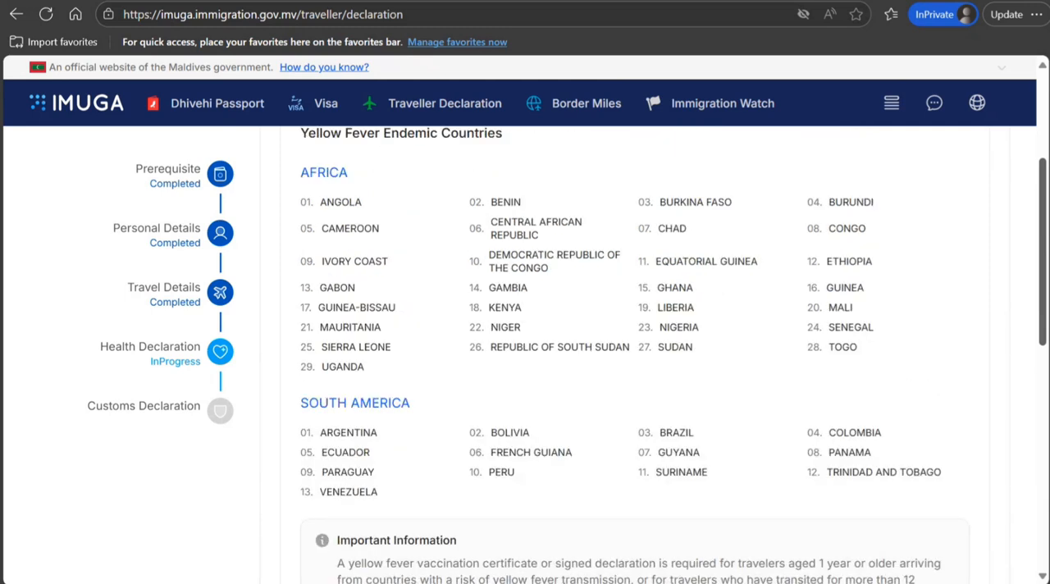
pyautogui.scroll(-3, 582, 373)
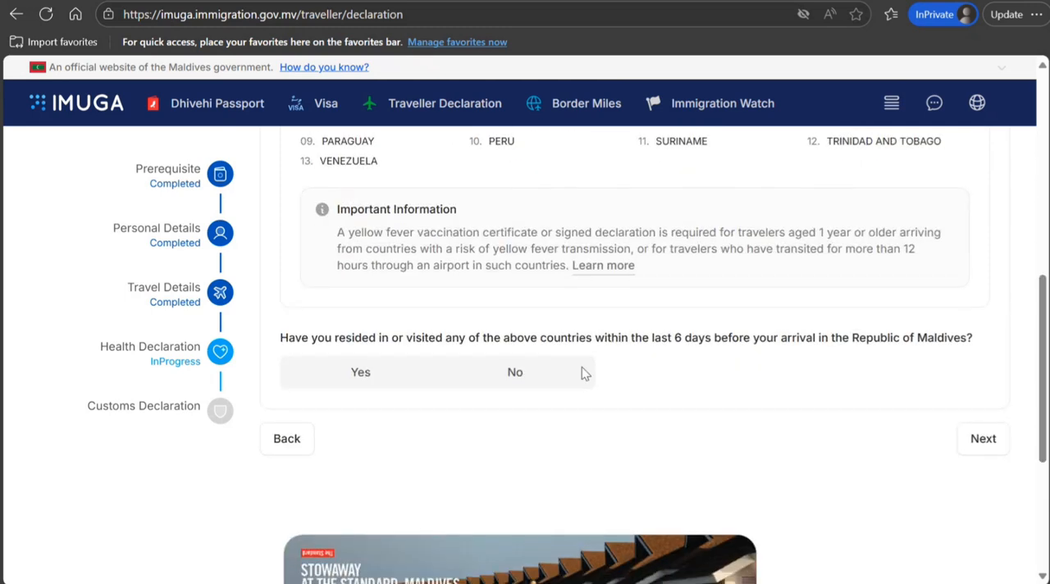
pyautogui.click(535, 369)
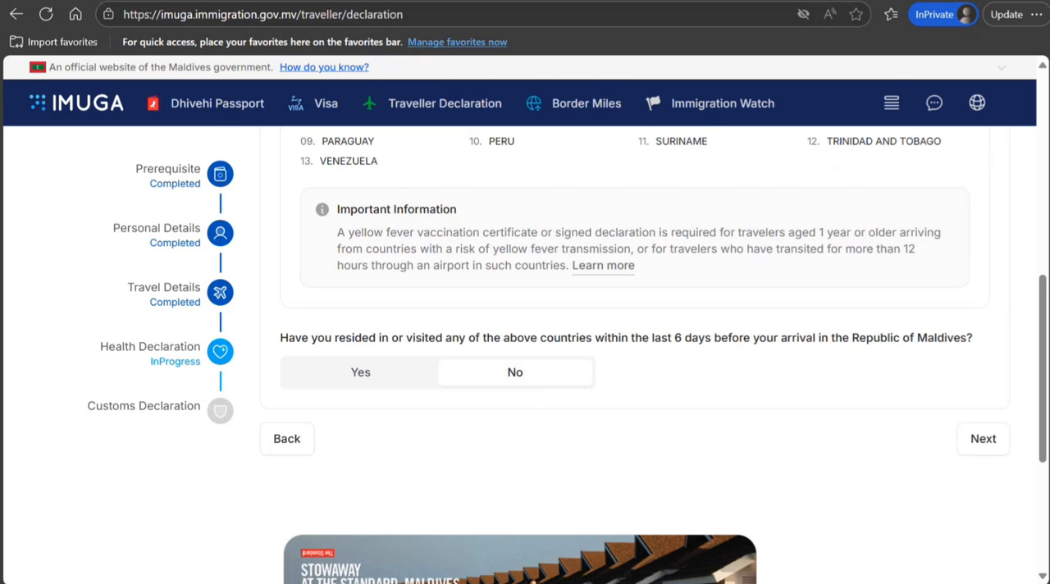
# Answer Yes to the endemic-country question with Burundi as the country visited, and review the yellow fever documentation requirements
pyautogui.scroll(-1, 1045, 322)
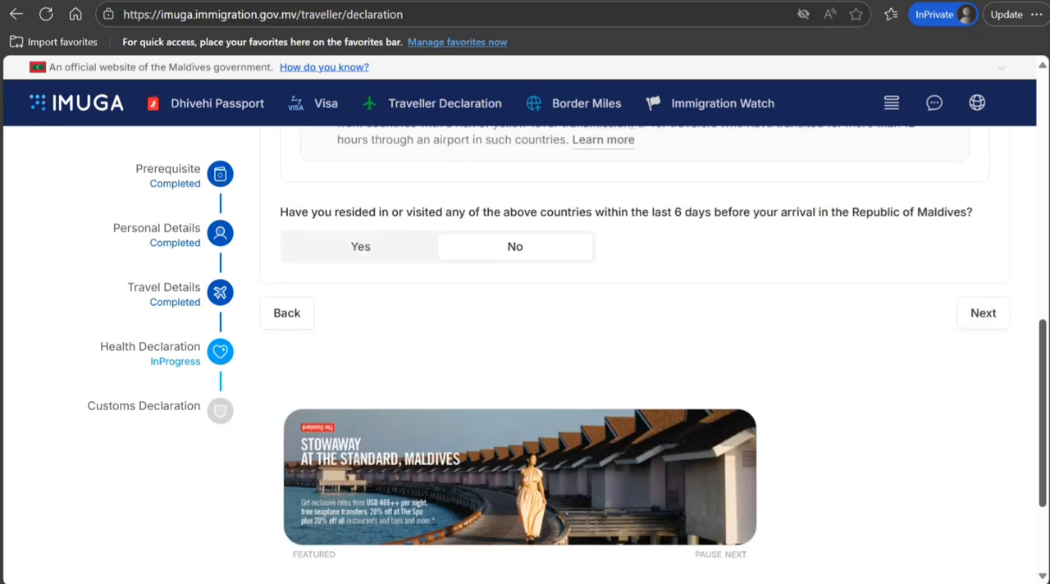
pyautogui.click(373, 246)
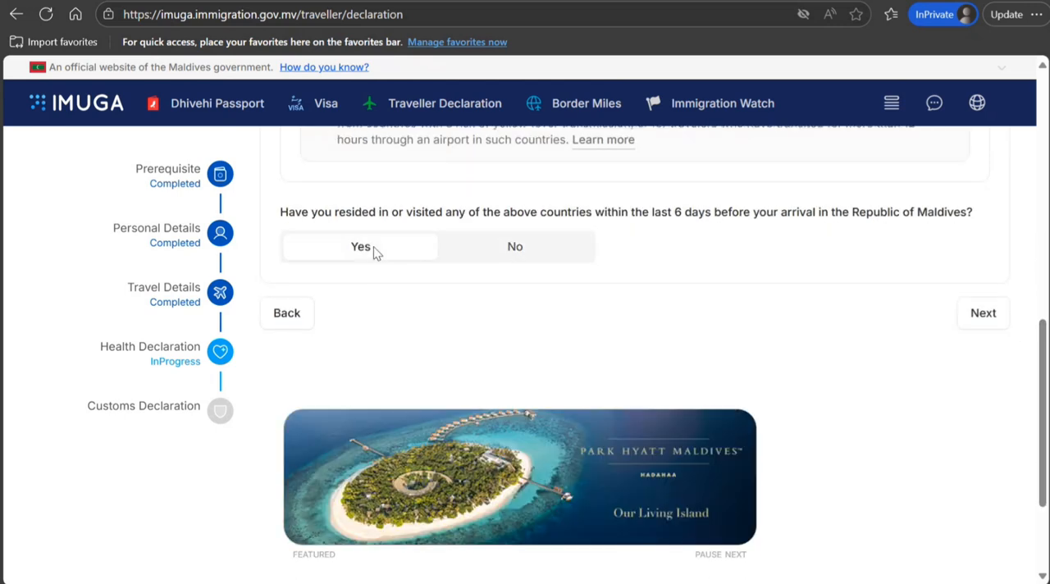
pyautogui.click(521, 255)
pyautogui.click(353, 251)
pyautogui.click(464, 329)
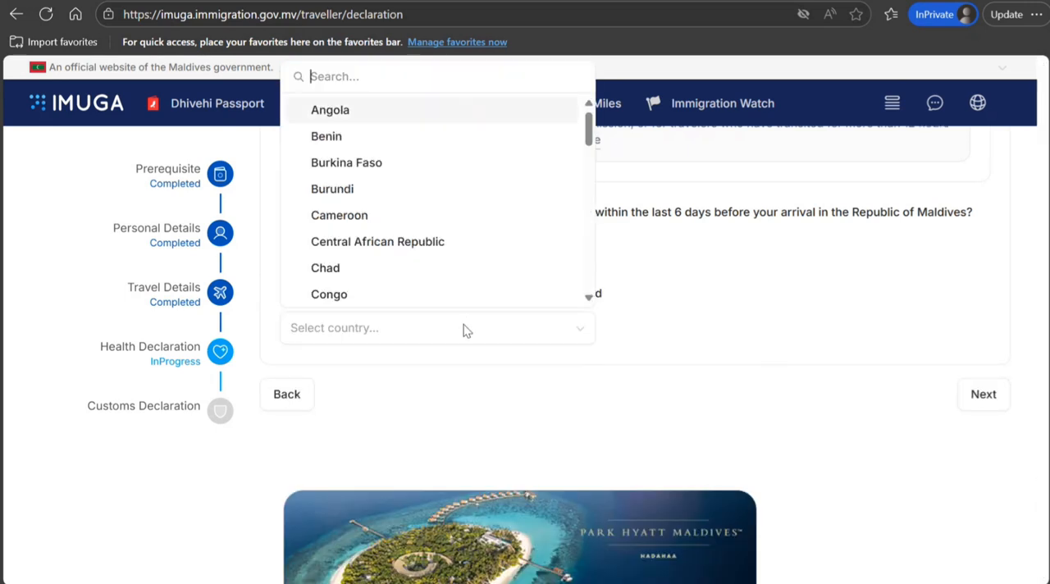
pyautogui.click(449, 196)
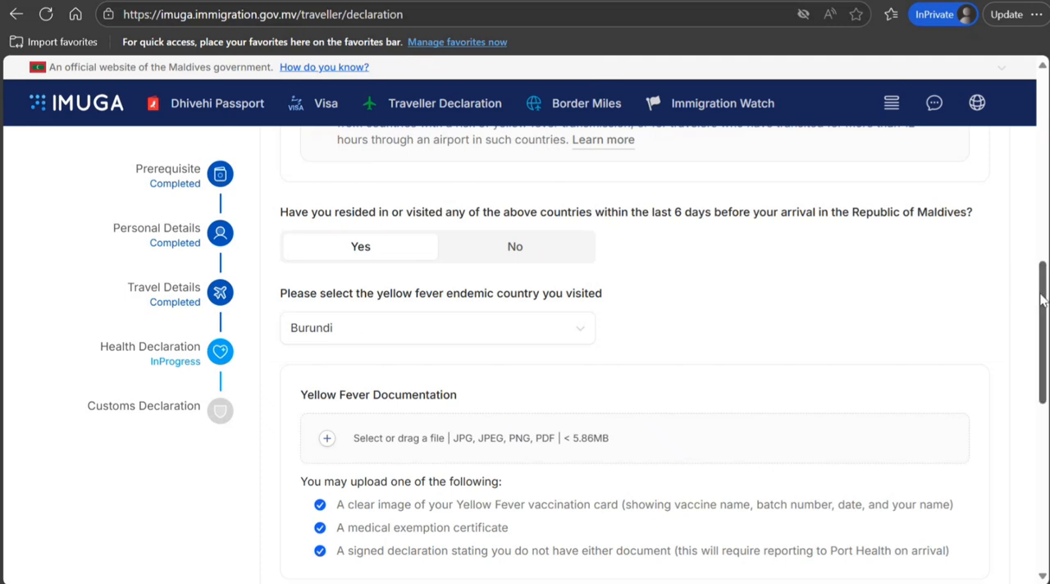
pyautogui.moveTo(1041, 301); pyautogui.dragTo(1044, 381)
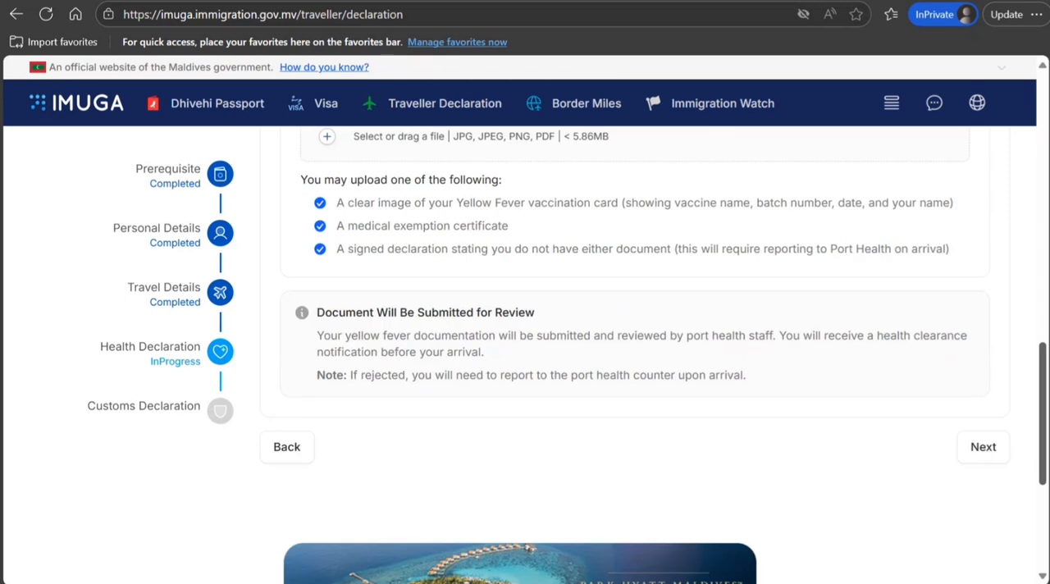
pyautogui.scroll(6, 467, 408)
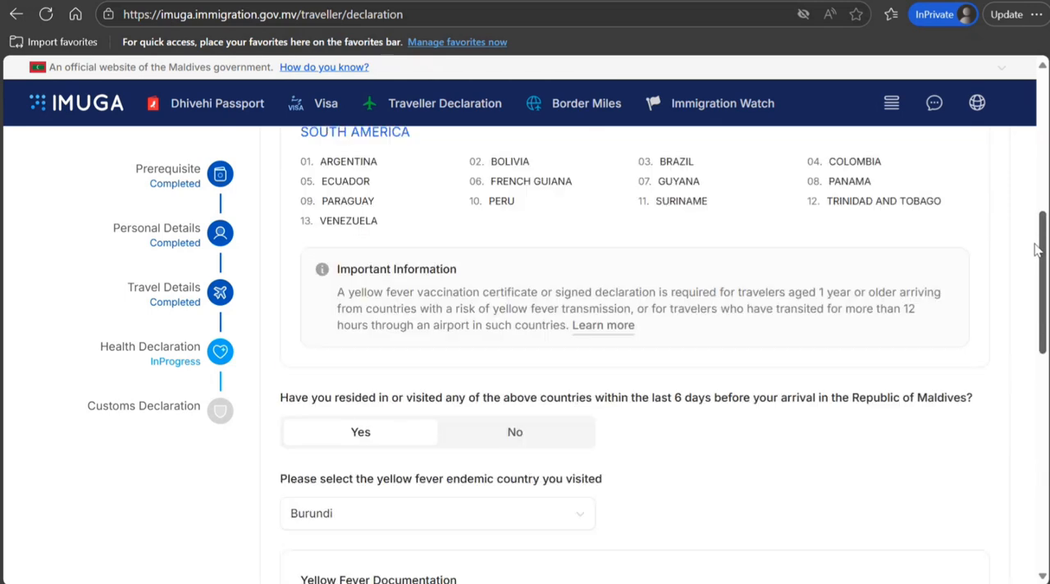
# Set the endemic-country answer to No and continue to the Customs Declaration
pyautogui.click(527, 431)
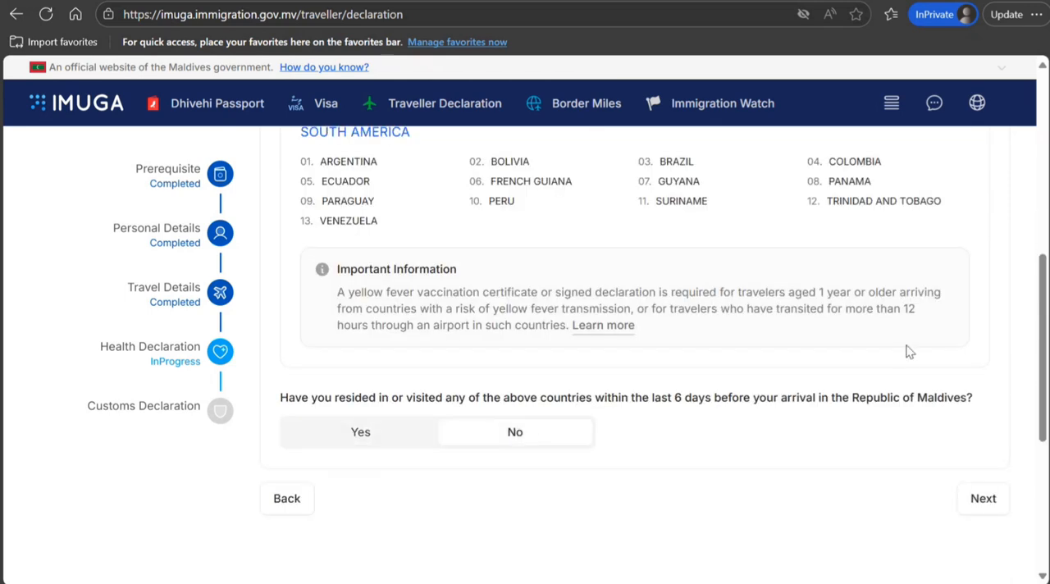
pyautogui.scroll(-2, 971, 241)
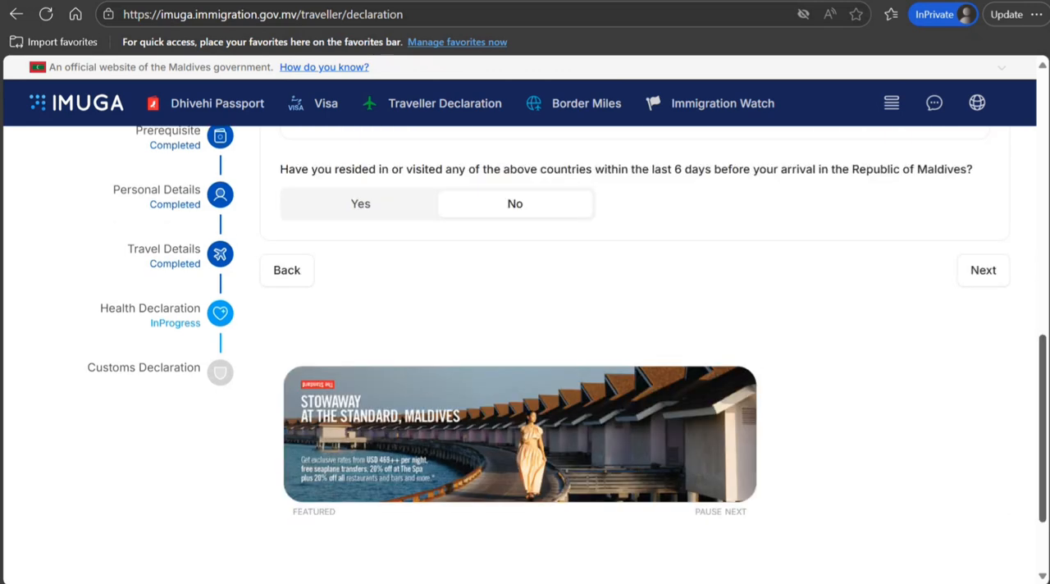
pyautogui.click(983, 314)
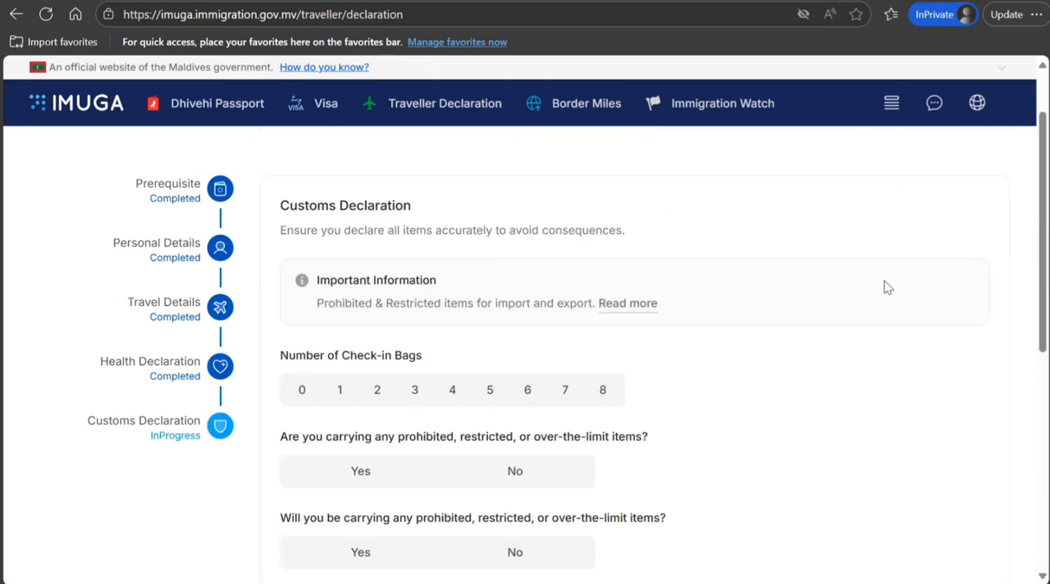
# Declare 1 check-in bag and answer No to both questions about prohibited, restricted, or over-the-limit items
pyautogui.click(354, 393)
pyautogui.click(517, 471)
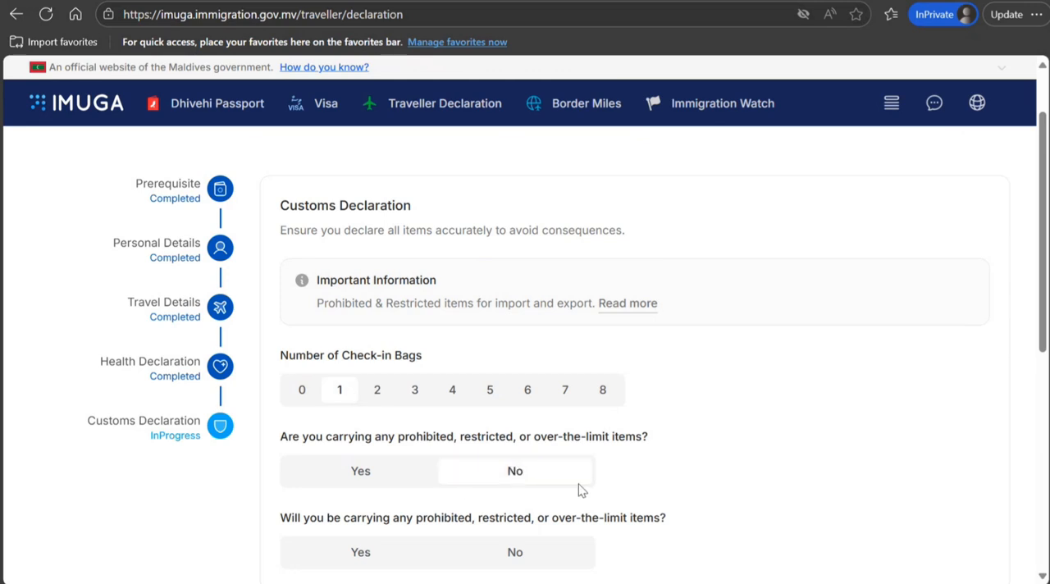
pyautogui.click(541, 554)
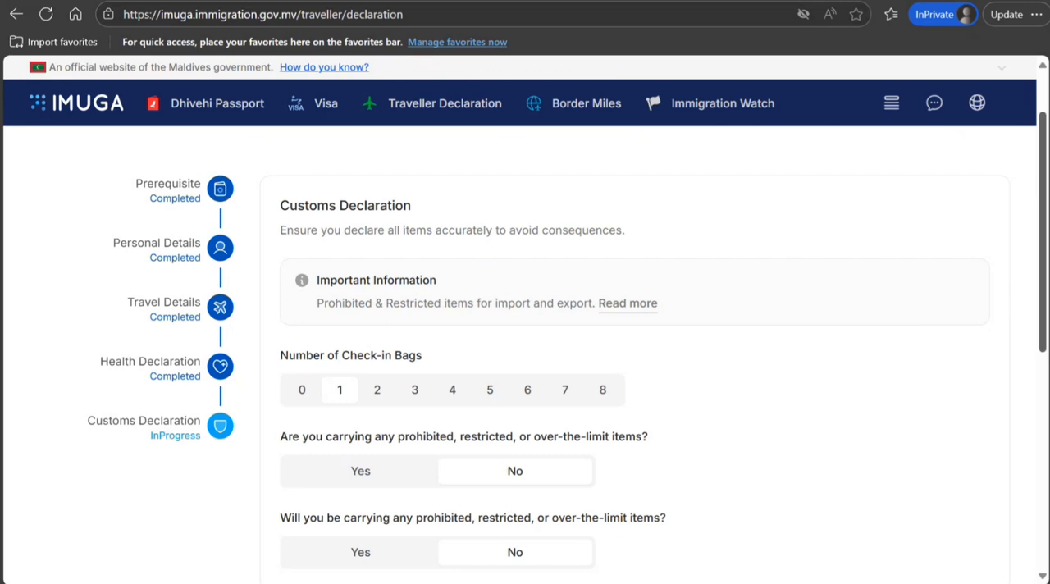
pyautogui.moveTo(1044, 178); pyautogui.dragTo(1009, 75)
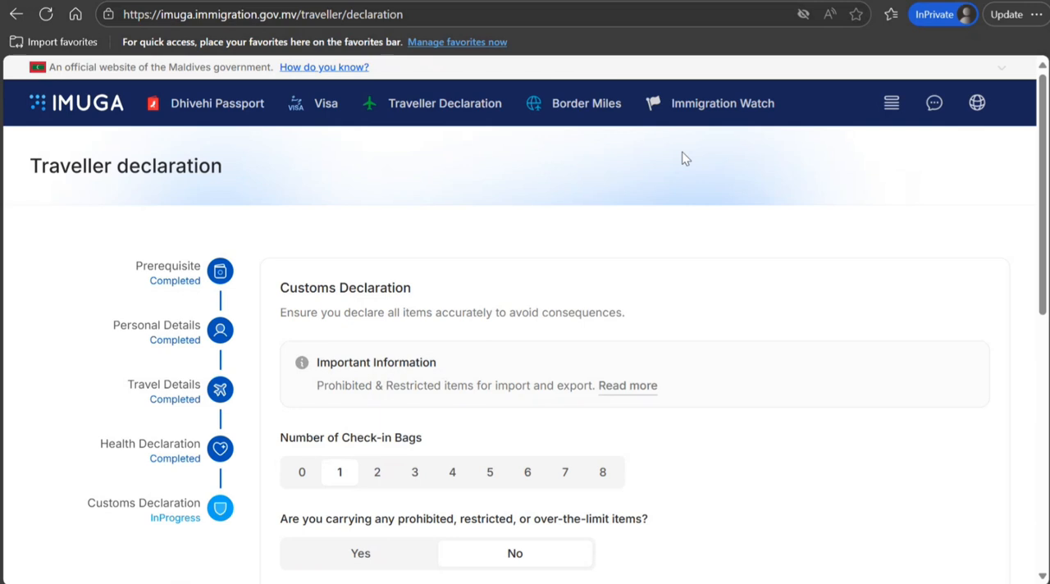